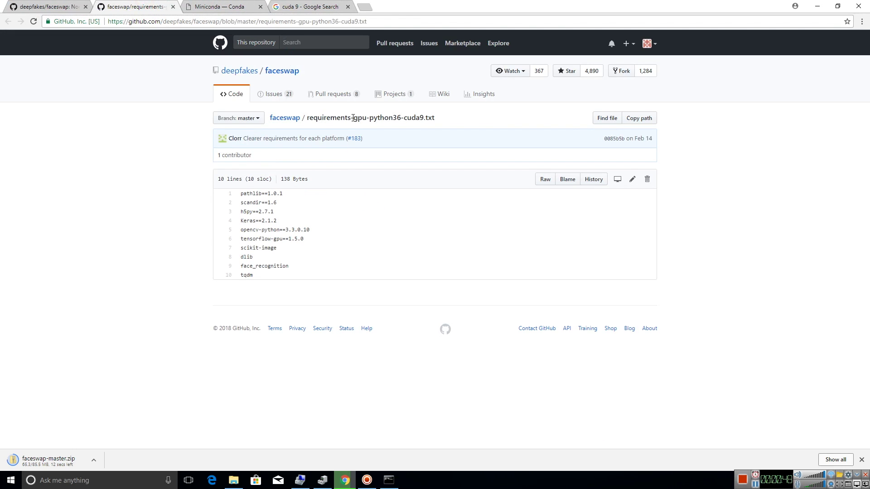
Step: Check the GPU Python 3.6 CUDA 9 requirements file name and open NVIDIA's CUDA Toolkit 9.0 download page from the "cuda 9" search results
{"action": "left_click_drag", "start_coordinate": [388, 118], "coordinate": [423, 118]}
{"action": "left_click", "coordinate": [376, 119]}
{"action": "left_click", "coordinate": [219, 5]}
{"action": "left_click", "coordinate": [308, 6]}
{"action": "left_click", "coordinate": [145, 177]}
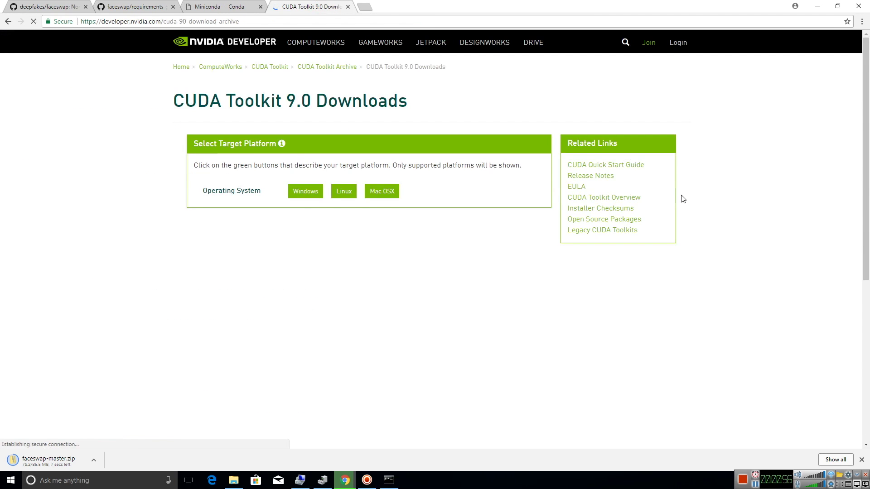
Step: Select Windows, x86_64, version 10 and the exe (local) installer type as the CUDA Toolkit 9.0 target platform
{"action": "left_click", "coordinate": [305, 191]}
{"action": "left_click", "coordinate": [295, 229]}
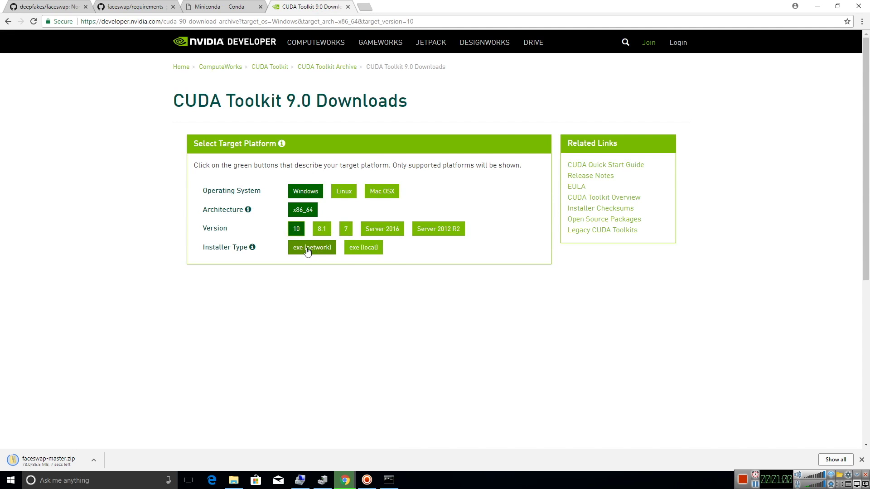
{"action": "left_click", "coordinate": [363, 249]}
Step: Download the CUDA 9.0 base installer along with Patch 1 and Patch 2
{"action": "scroll", "coordinate": [303, 356], "scroll_direction": "down", "scroll_amount": 2}
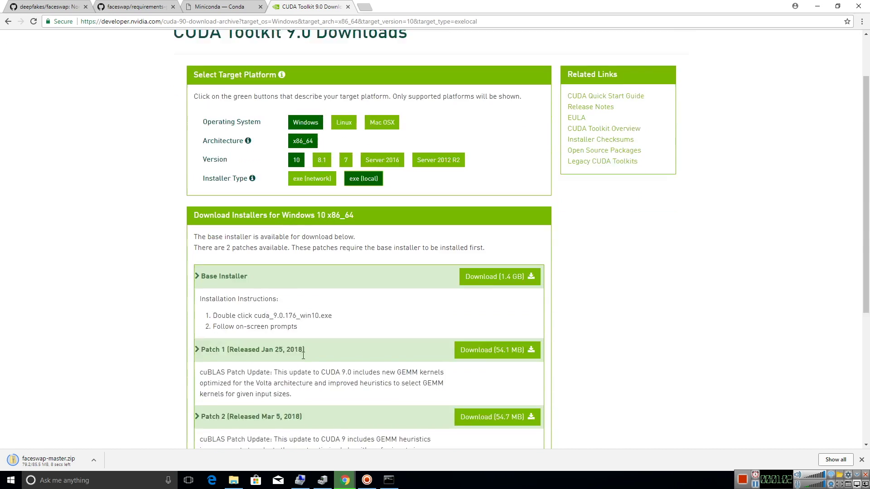
{"action": "scroll", "coordinate": [303, 356], "scroll_direction": "down", "scroll_amount": 2}
{"action": "left_click", "coordinate": [495, 210]}
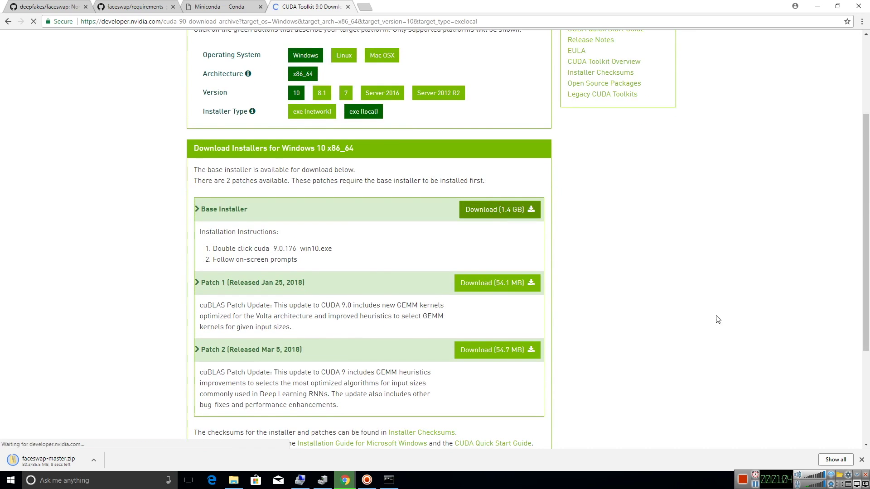
{"action": "left_click", "coordinate": [473, 283]}
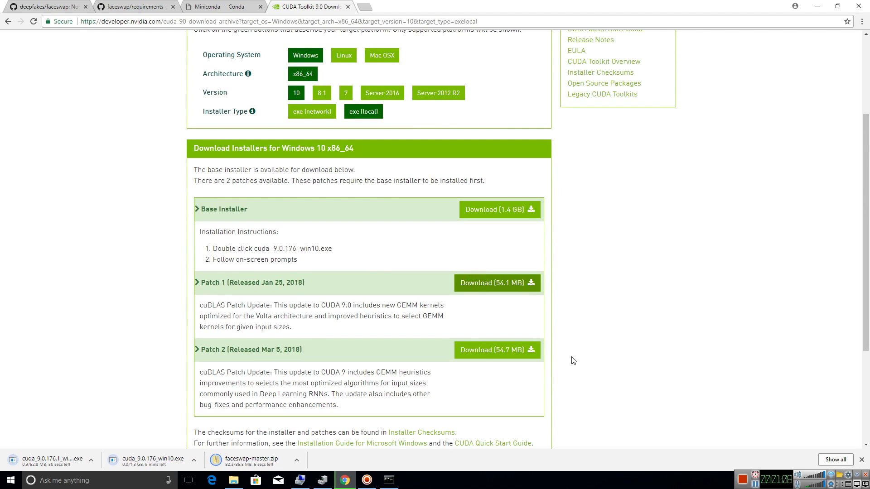
{"action": "left_click", "coordinate": [493, 355]}
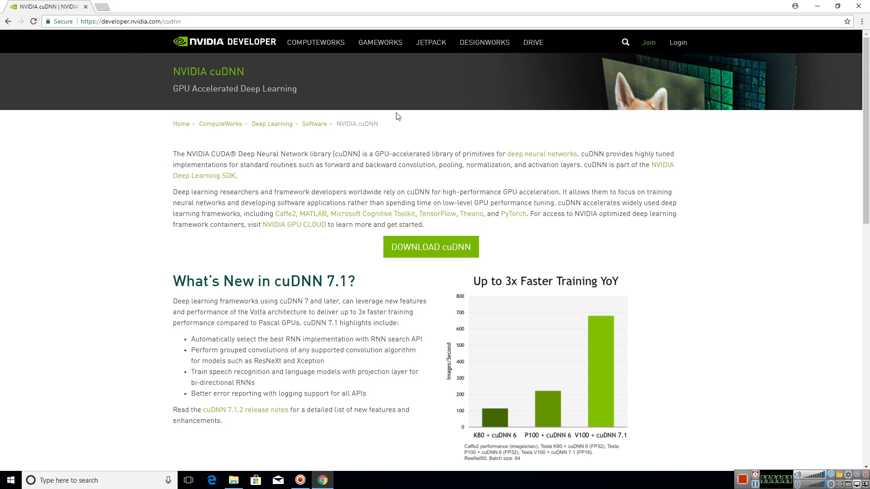
Step: Accept the cuDNN license agreement and download the cuDNN v7.1.1 Library for Windows 10 for CUDA 9.0
{"action": "left_click", "coordinate": [438, 247]}
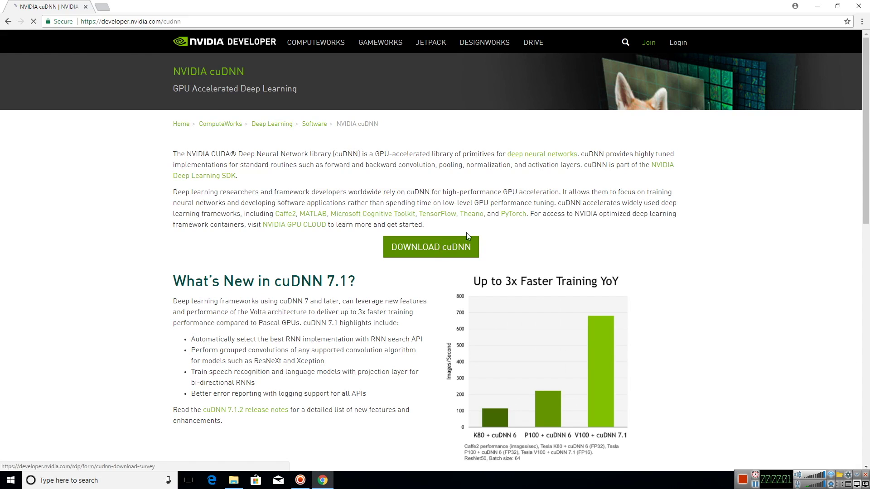
{"action": "left_click", "coordinate": [602, 177]}
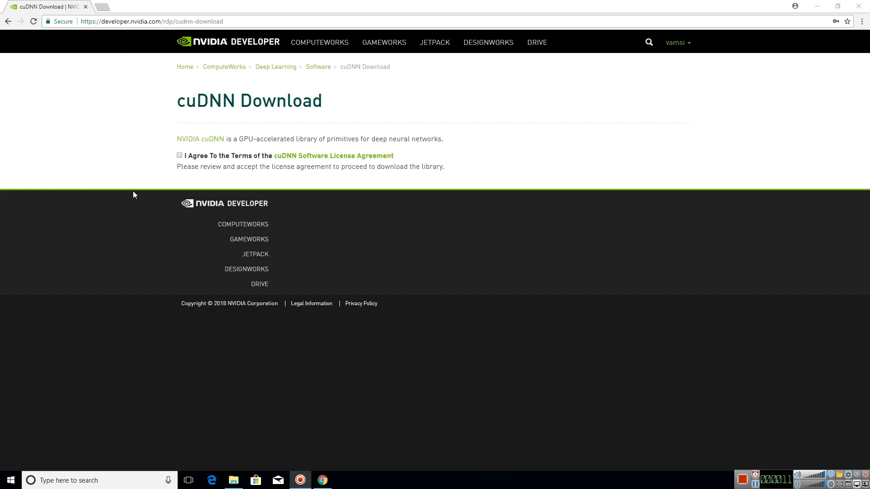
{"action": "left_click", "coordinate": [179, 155]}
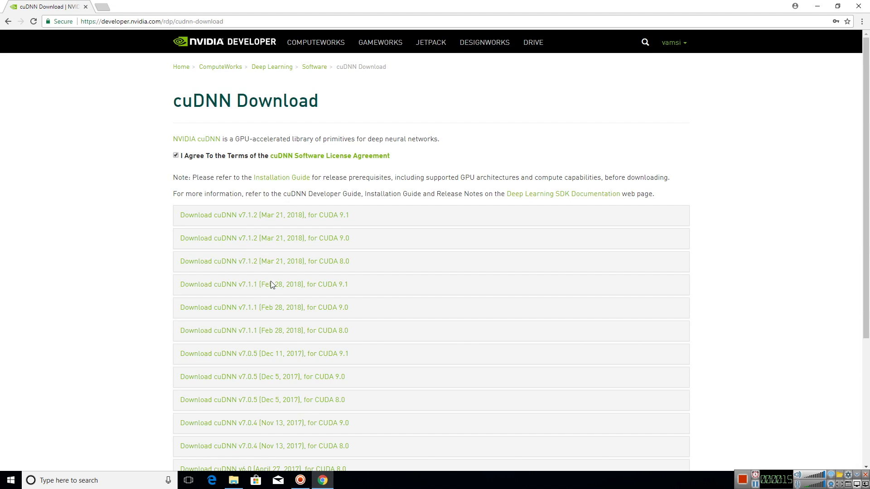
{"action": "left_click", "coordinate": [289, 312]}
{"action": "scroll", "coordinate": [274, 363], "scroll_direction": "down", "scroll_amount": 1}
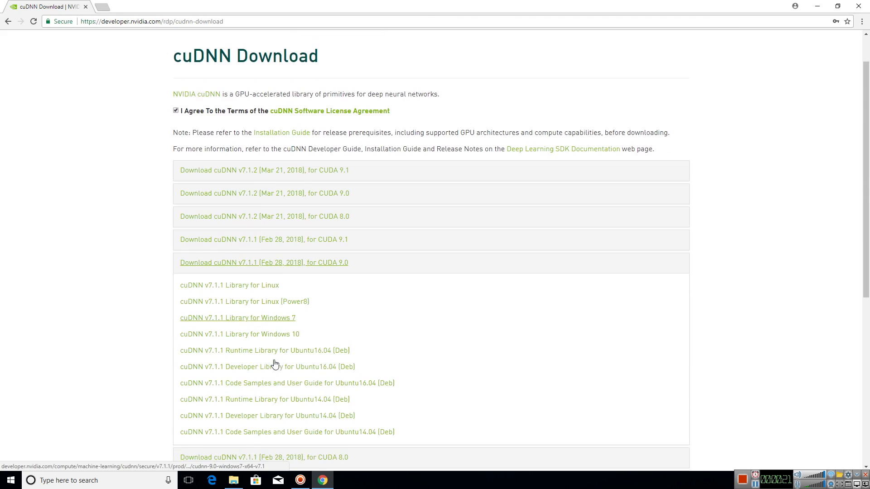
{"action": "left_click", "coordinate": [266, 334]}
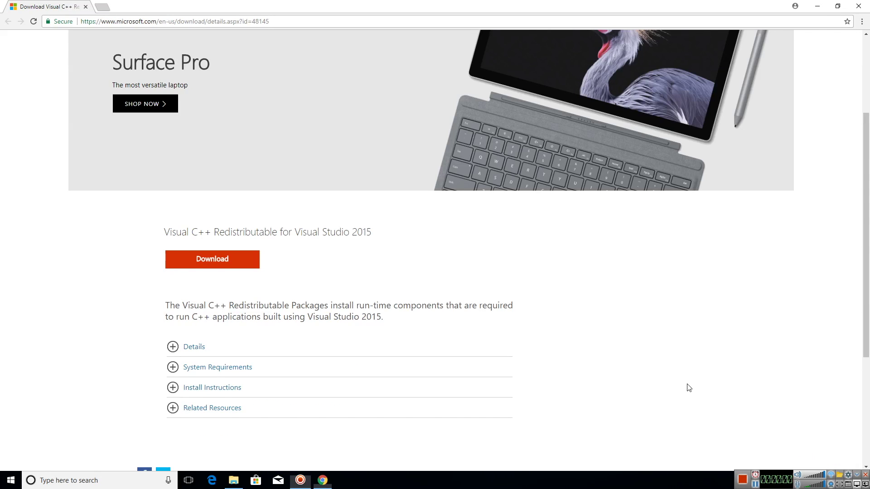
Step: Download vc_redist.x64.exe of the Visual C++ Redistributable for Visual Studio 2015
{"action": "left_click", "coordinate": [225, 265]}
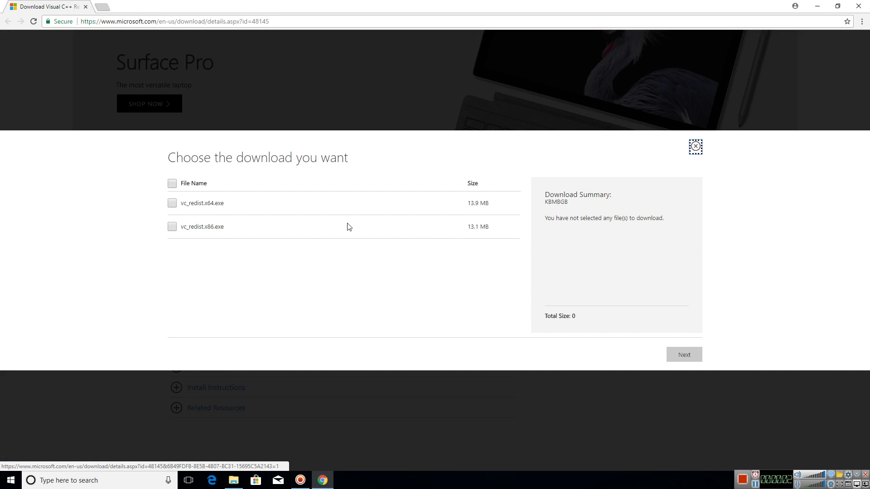
{"action": "left_click", "coordinate": [172, 203]}
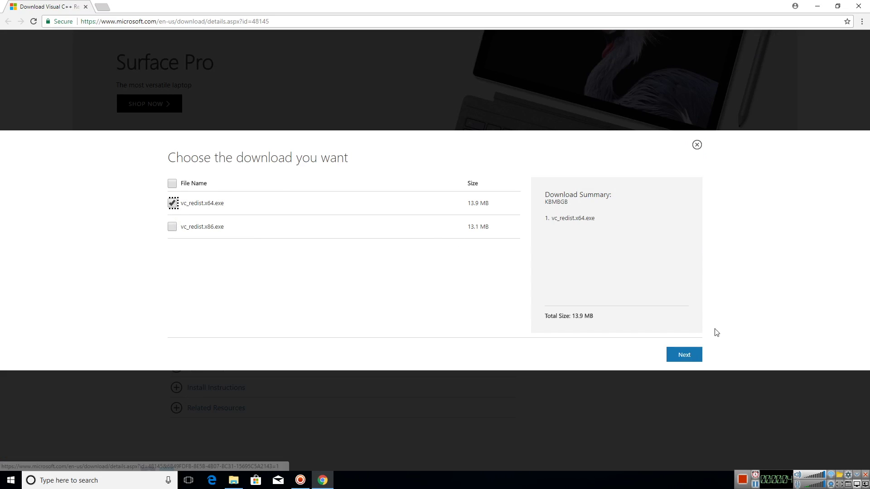
{"action": "left_click", "coordinate": [683, 355]}
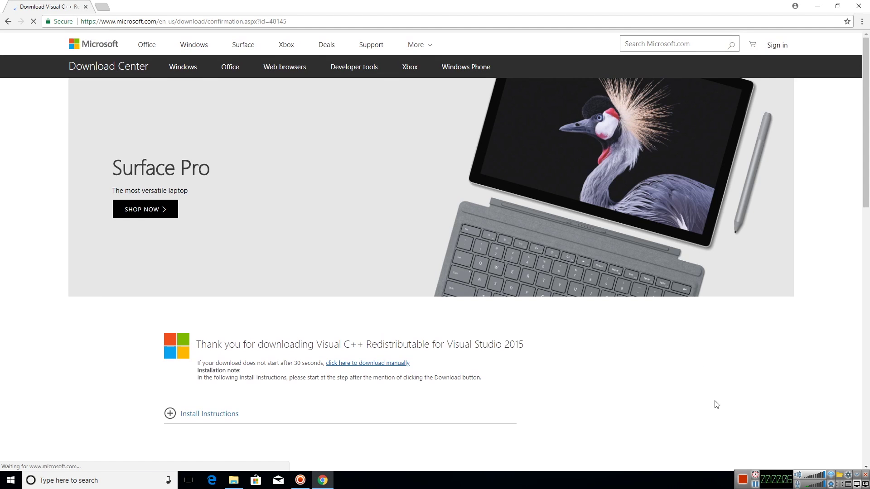
Step: Switch to File Explorer and review the downloaded installers in the Downloads folder
{"action": "mouse_move", "coordinate": [233, 480]}
{"action": "left_click", "coordinate": [237, 461]}
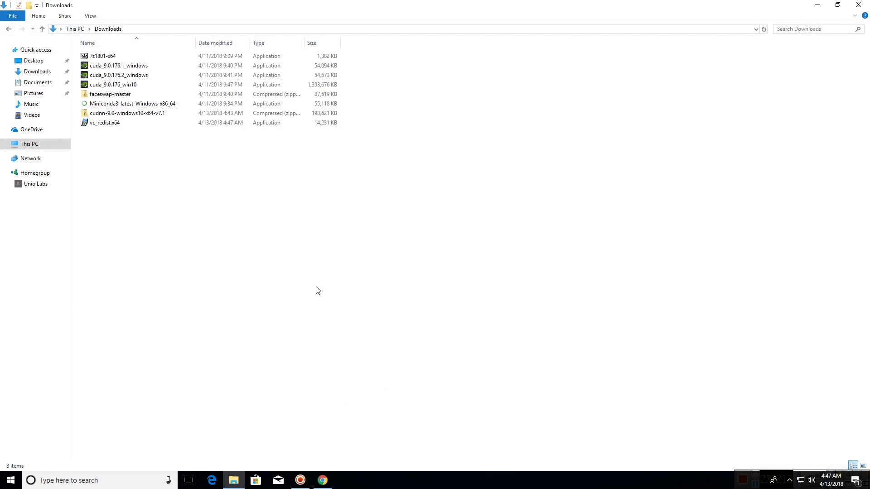
{"action": "double_click", "coordinate": [96, 68]}
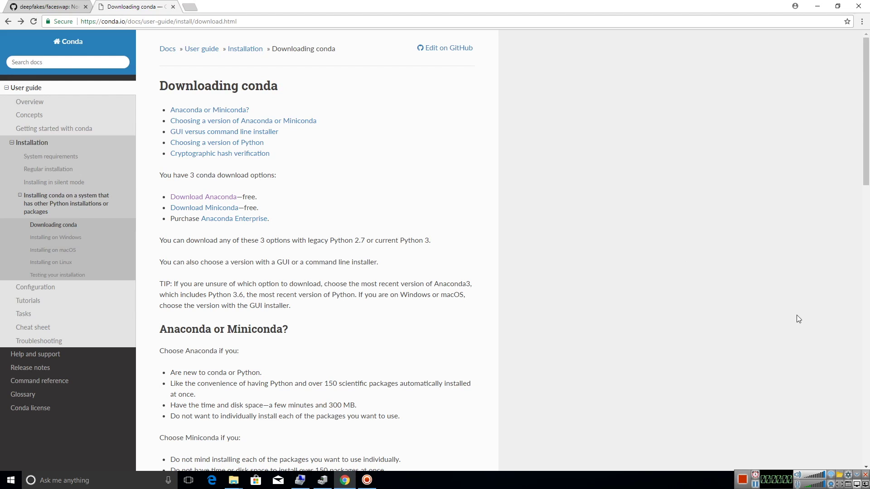
Step: Download the 64-bit Windows Miniconda exe installer for Python 3.6 and launch it
{"action": "left_click", "coordinate": [211, 212]}
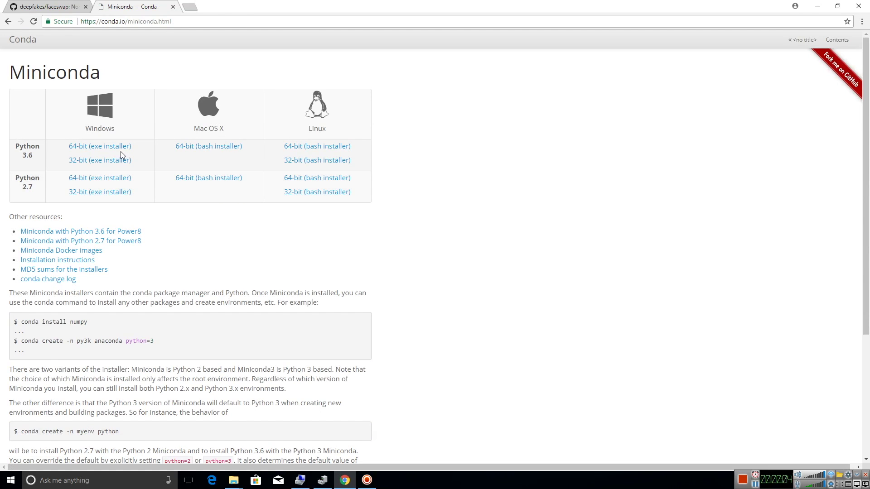
{"action": "left_click", "coordinate": [107, 149]}
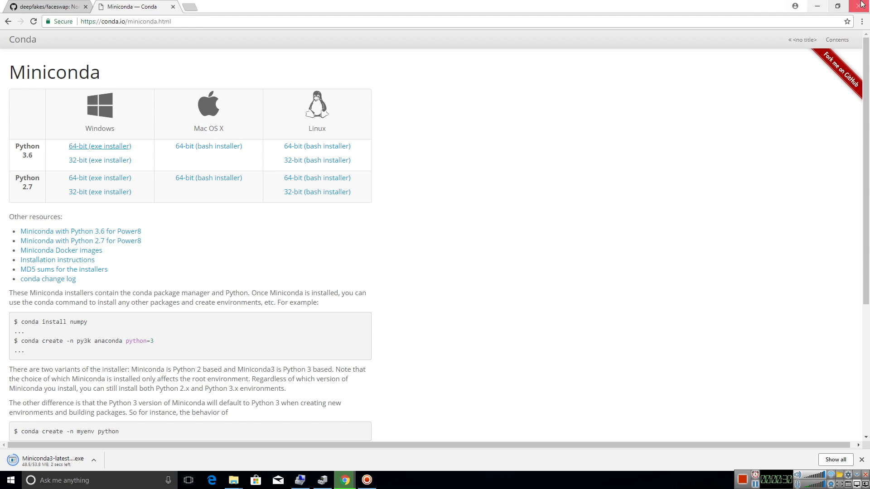
{"action": "left_click", "coordinate": [51, 461]}
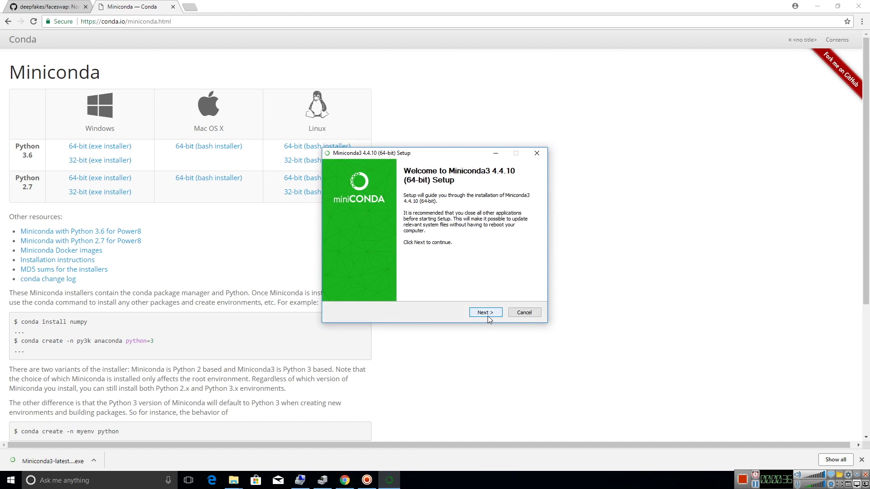
Step: Install Miniconda3 for Just Me, adding Anaconda to the PATH environment variable and registering it as the default Python 3.6
{"action": "left_click", "coordinate": [488, 313]}
{"action": "left_click", "coordinate": [486, 312]}
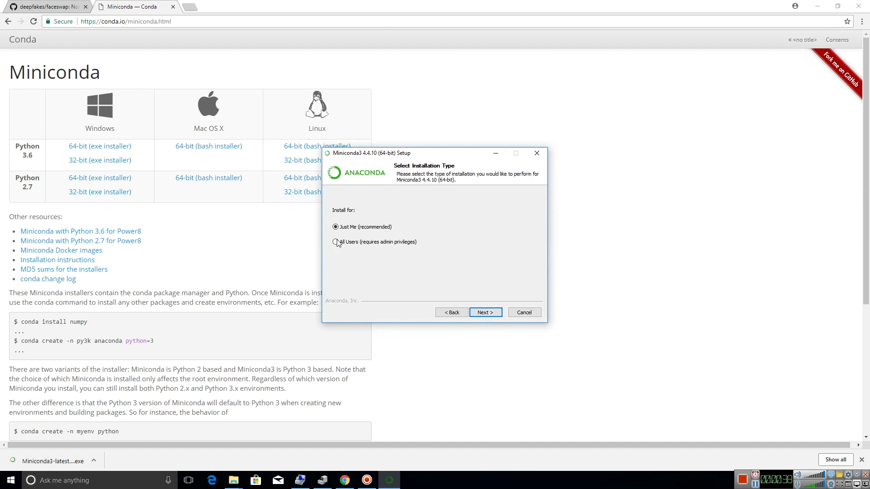
{"action": "left_click", "coordinate": [483, 313]}
{"action": "left_click", "coordinate": [482, 312]}
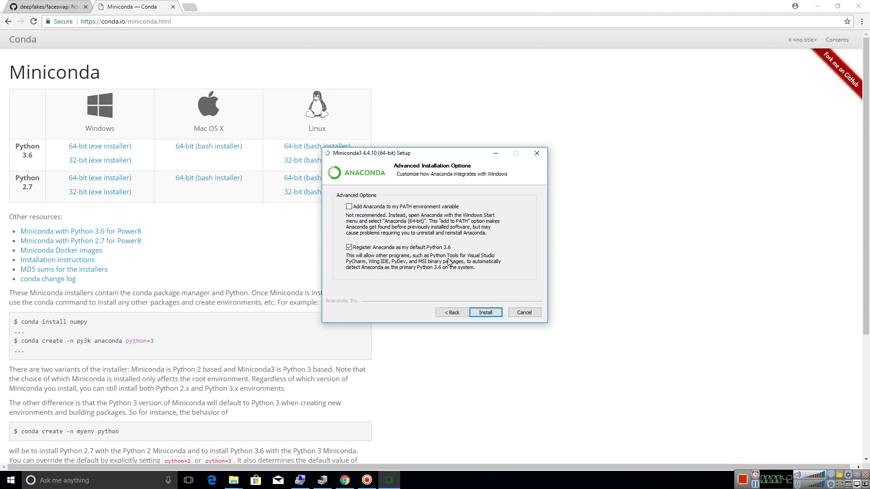
{"action": "left_click", "coordinate": [388, 207]}
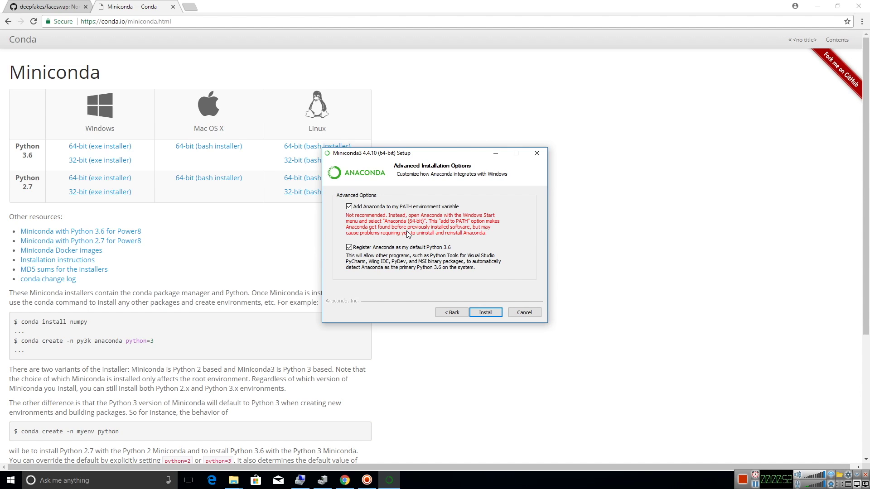
{"action": "left_click", "coordinate": [480, 313]}
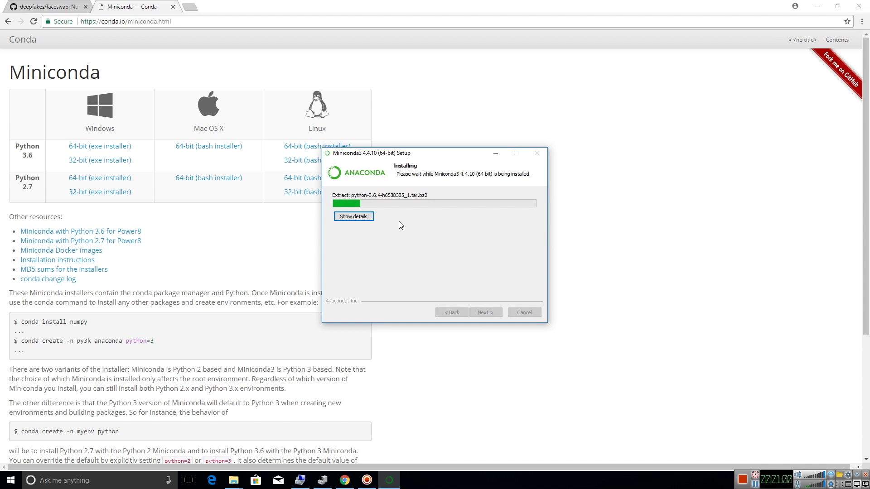
Step: Show the Miniconda3 installation details and finish the setup wizard
{"action": "left_click", "coordinate": [350, 217]}
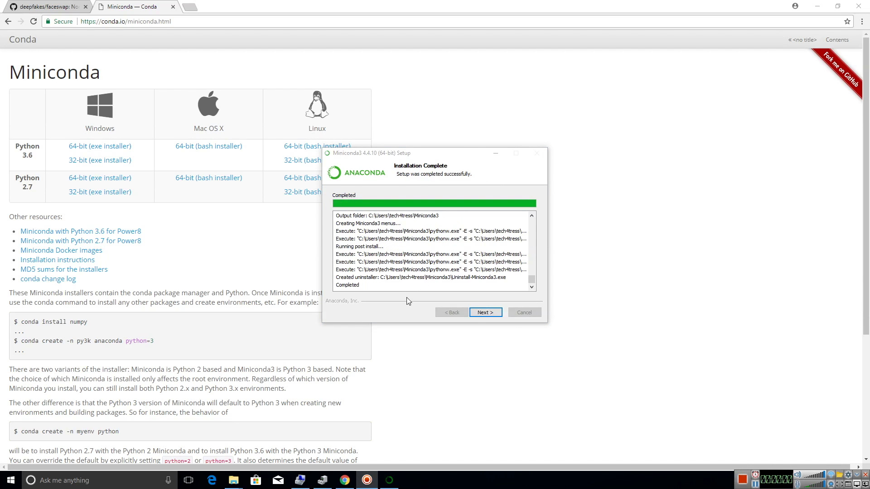
{"action": "left_click", "coordinate": [484, 313]}
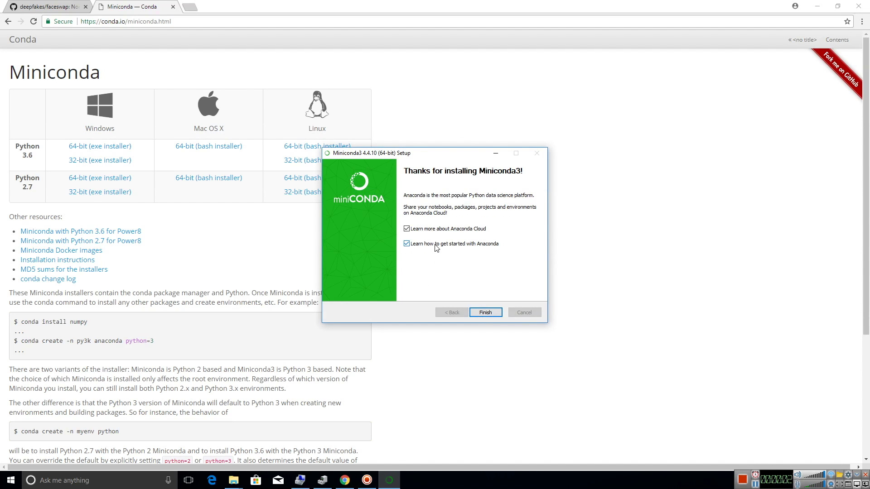
{"action": "left_click", "coordinate": [485, 312]}
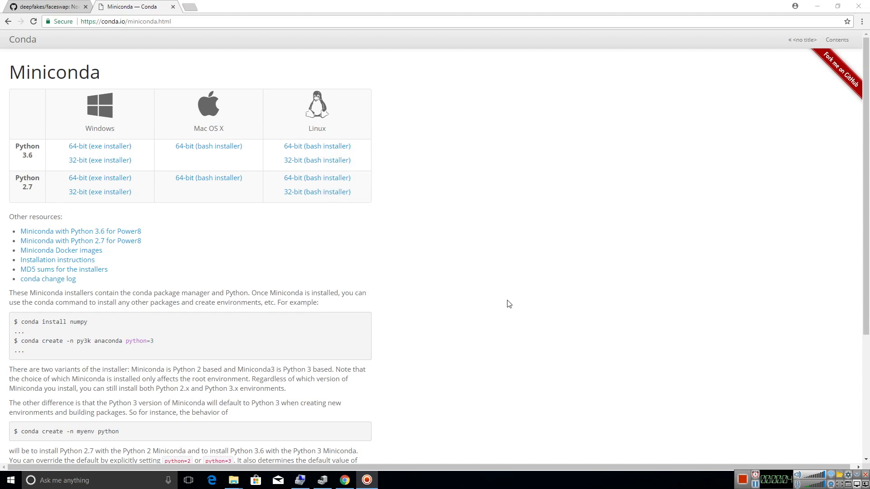
Step: Open Command Prompt, check the installed Python with "python --version", and maximize the console window
{"action": "key", "text": "super"}
{"action": "type", "text": "cmd"}
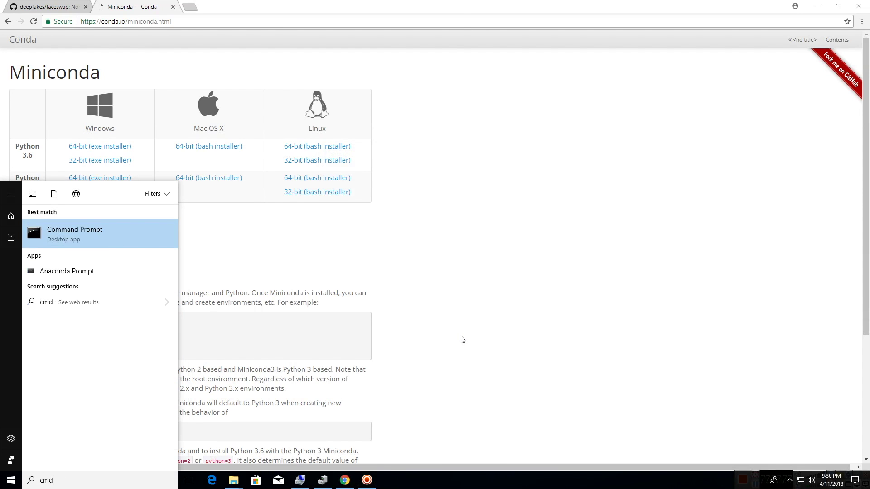
{"action": "key", "text": "Return"}
{"action": "type", "text": "python --"}
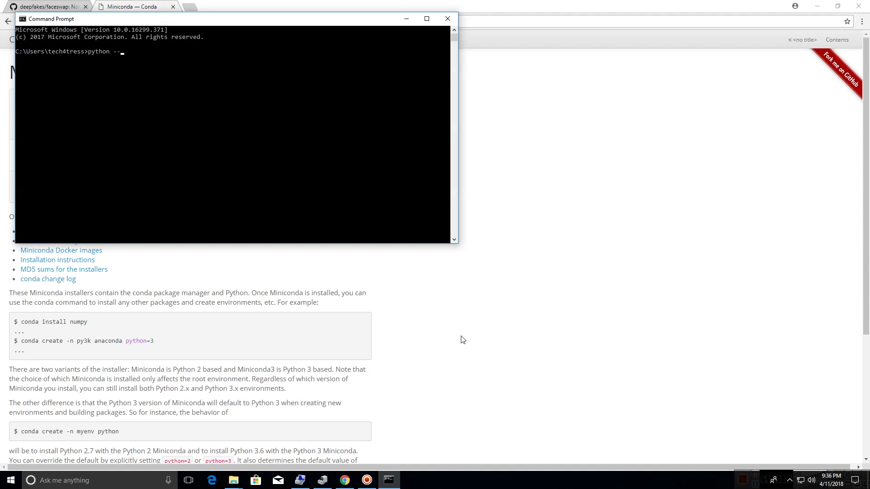
{"action": "type", "text": "version"}
{"action": "key", "text": "Return"}
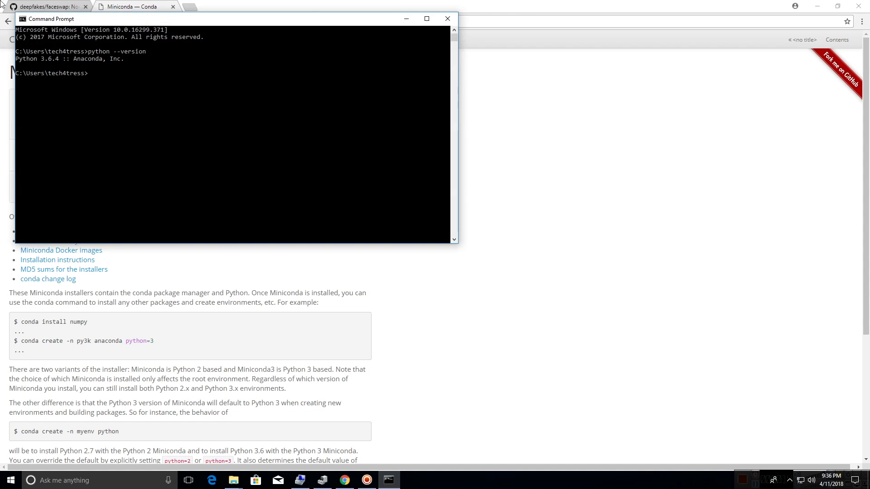
{"action": "double_click", "coordinate": [131, 19]}
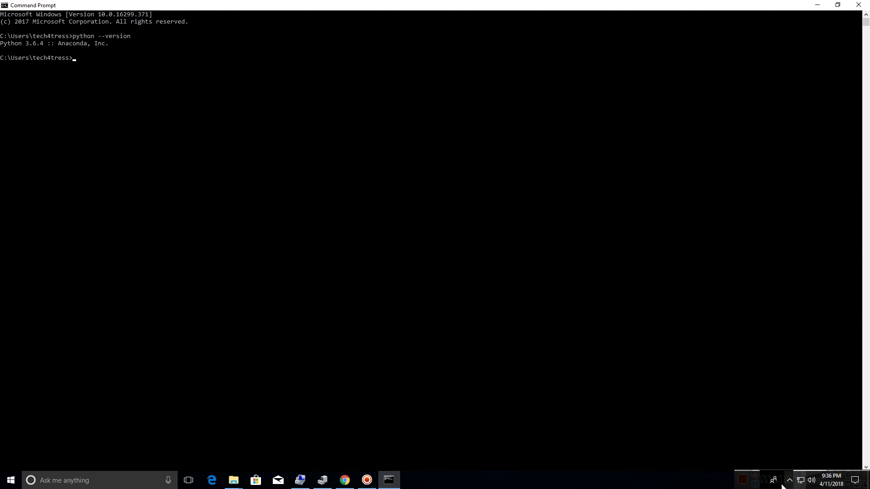
{"action": "left_click", "coordinate": [743, 469]}
{"action": "mouse_move", "coordinate": [743, 470]}
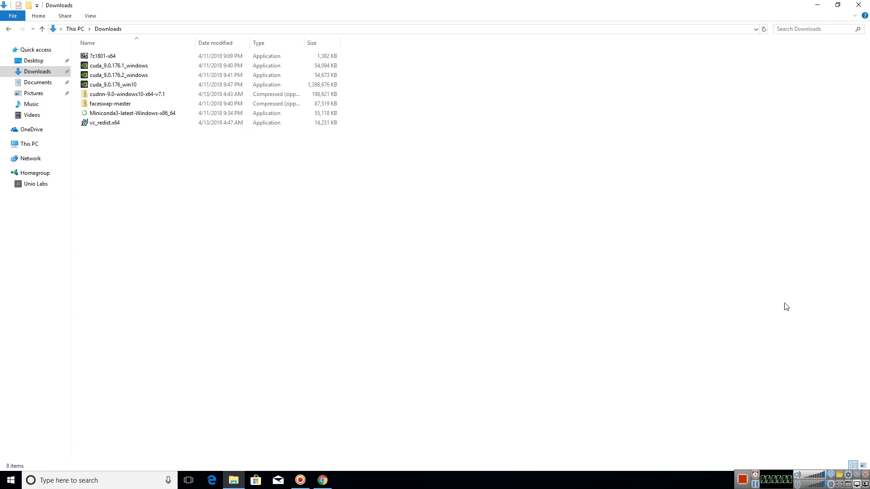
Step: Run the cuda_9.0.176_win10 installer from Downloads, extract it to the default folder and accept the NVIDIA license agreement
{"action": "double_click", "coordinate": [234, 84]}
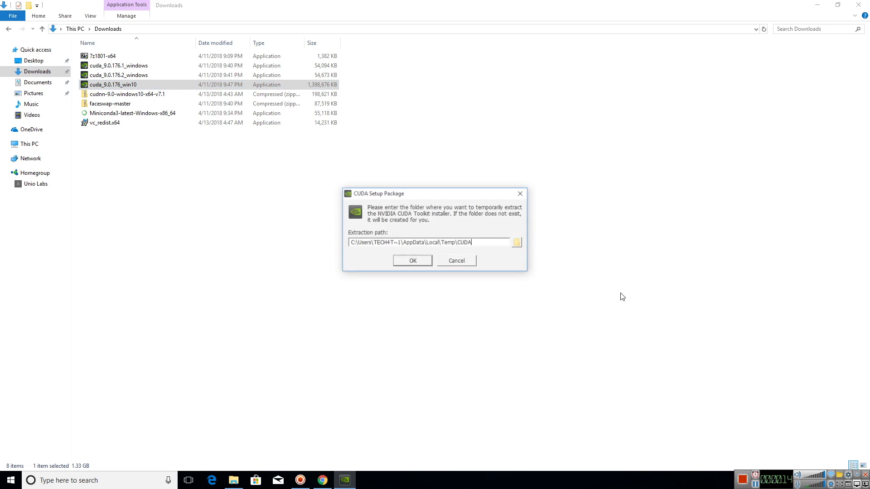
{"action": "left_click", "coordinate": [414, 259]}
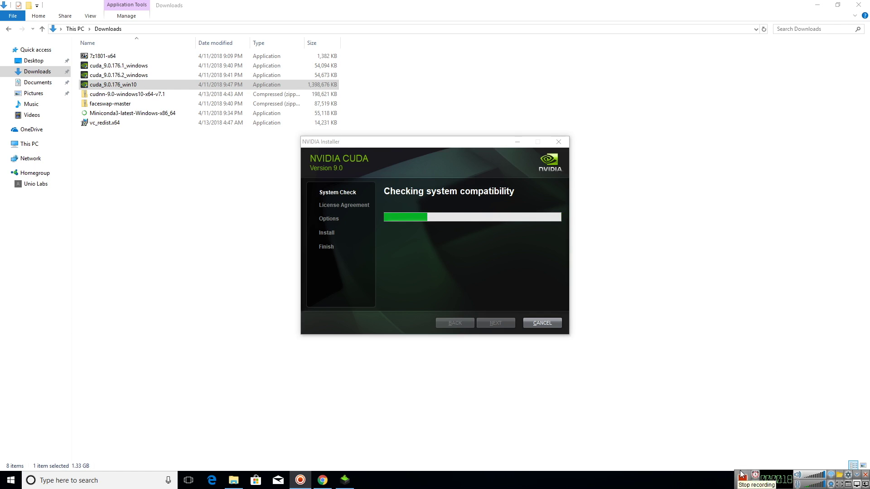
{"action": "left_click", "coordinate": [453, 323]}
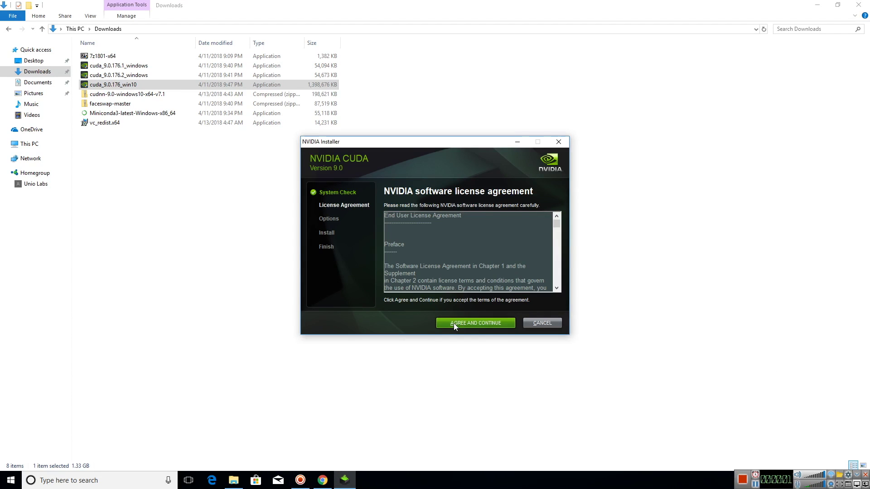
{"action": "left_click", "coordinate": [493, 324]}
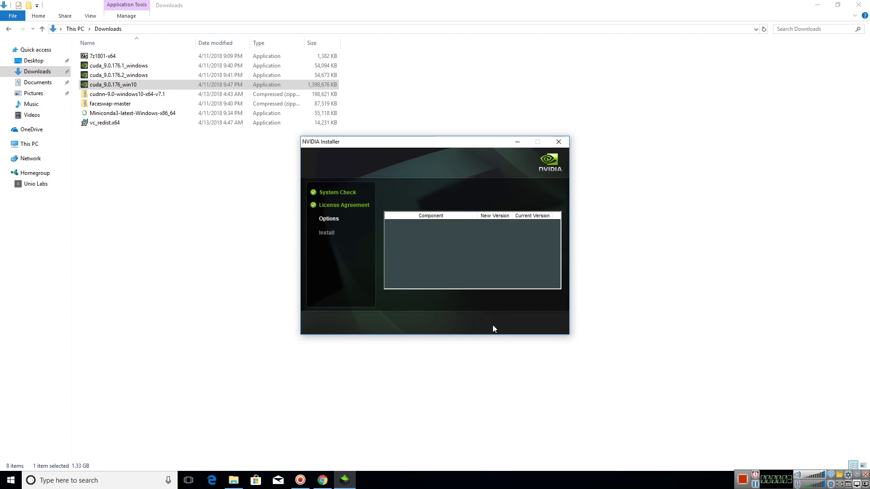
Step: Exclude Display Driver from the driver components of the custom CUDA 9.0 installation and accept the default installation locations
{"action": "left_click", "coordinate": [389, 237]}
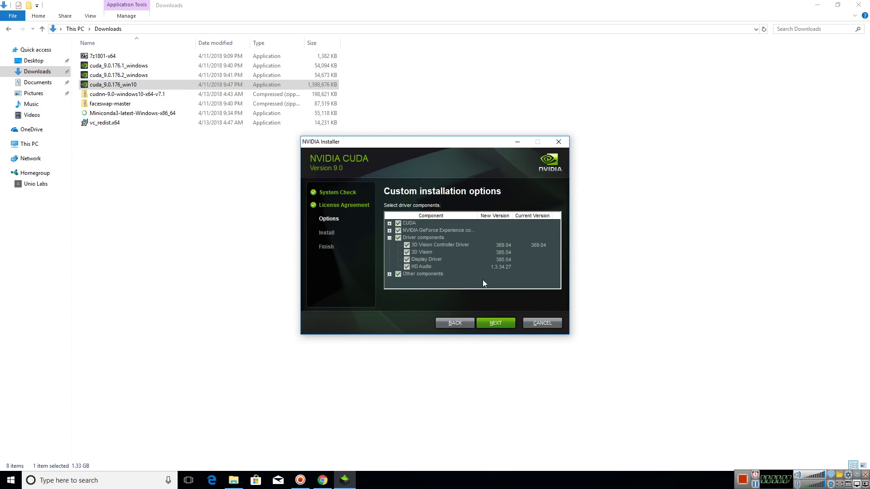
{"action": "left_click", "coordinate": [406, 257]}
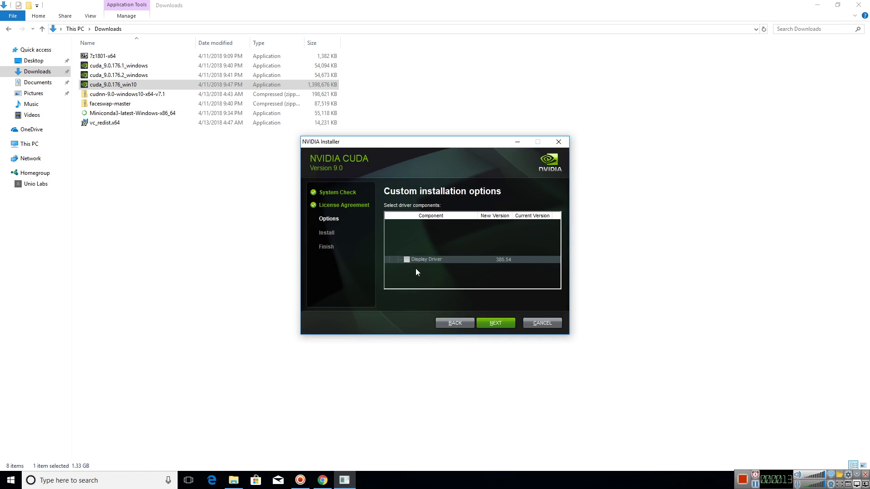
{"action": "left_click", "coordinate": [496, 323]}
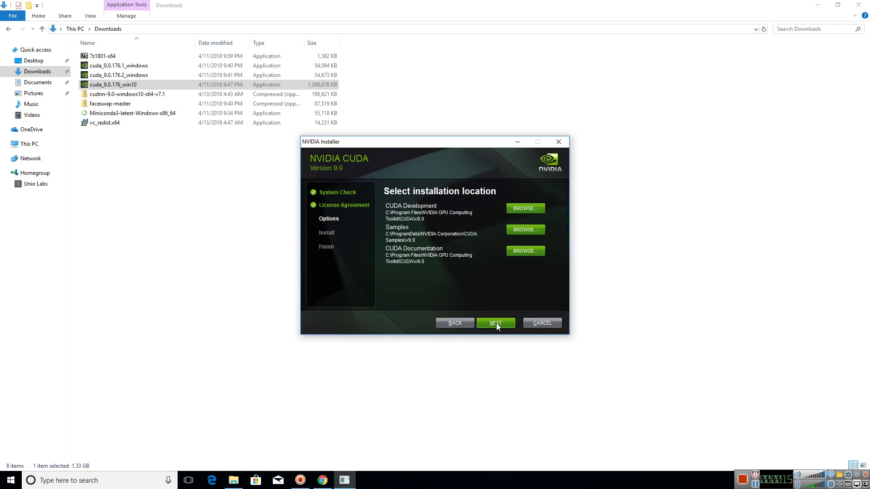
{"action": "left_click", "coordinate": [496, 322]}
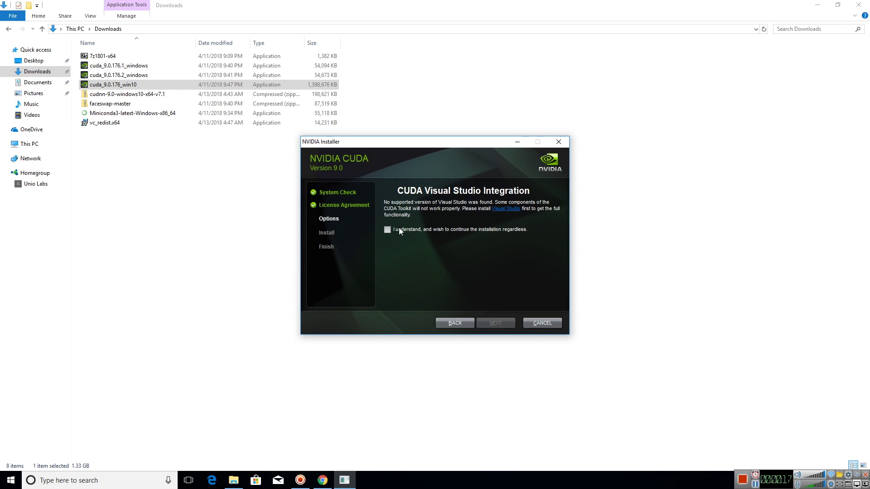
Step: Agree to continue without Visual Studio, install CUDA 9.0, and close the finished installer without selecting extra options
{"action": "left_click", "coordinate": [387, 230]}
{"action": "left_click", "coordinate": [495, 323]}
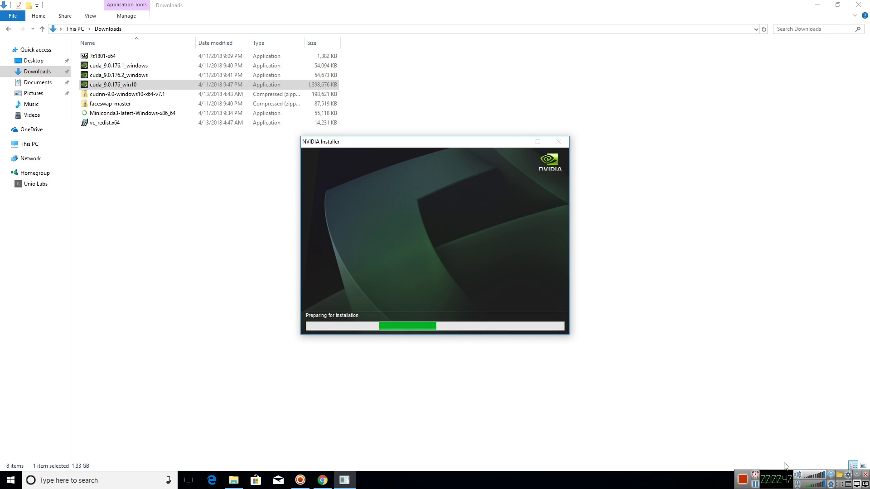
{"action": "left_click", "coordinate": [742, 487]}
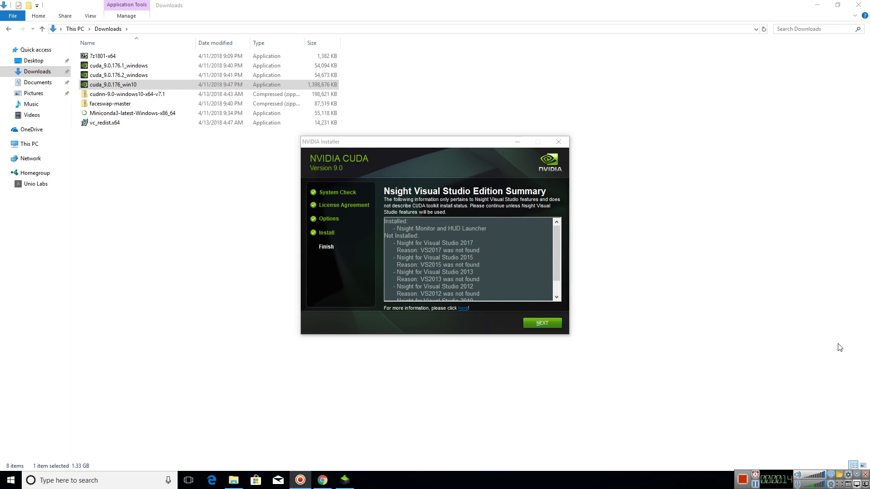
{"action": "left_click", "coordinate": [547, 323]}
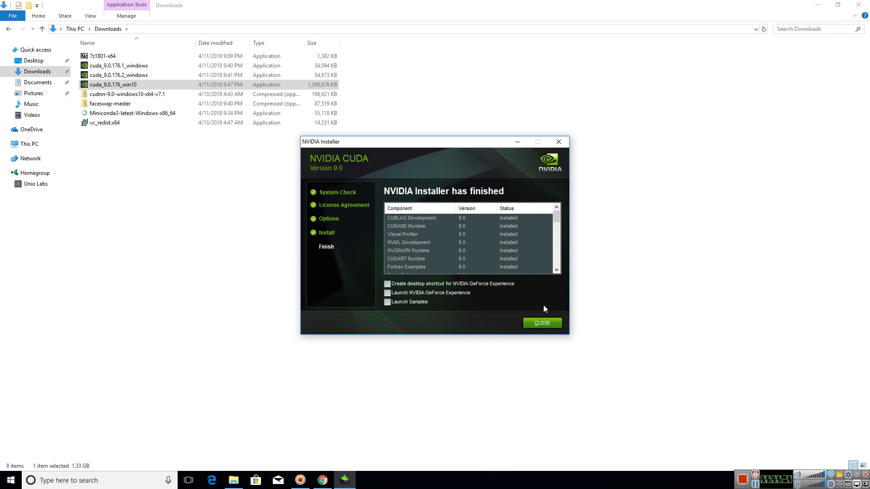
{"action": "left_click", "coordinate": [525, 320]}
Step: Install the cuda_9.0.176.1_windows patch from Downloads using the Custom (Advanced) option with the CUDA component and default paths
{"action": "double_click", "coordinate": [125, 66]}
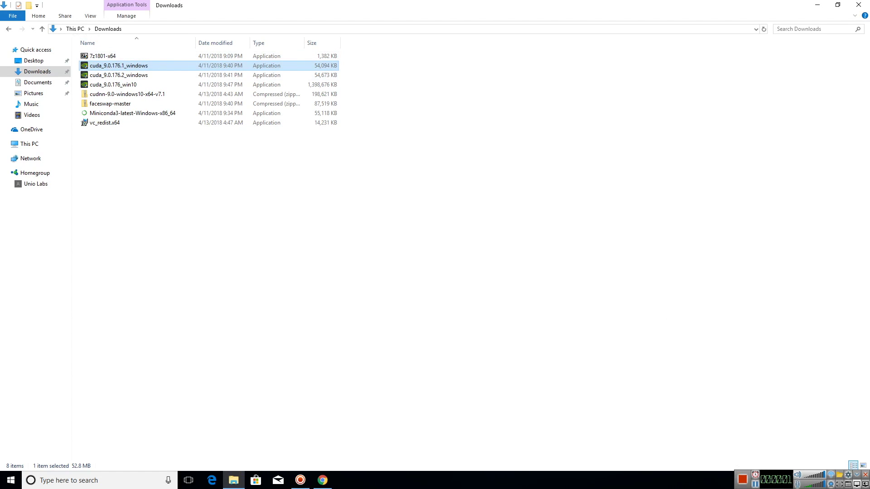
{"action": "left_click", "coordinate": [411, 260]}
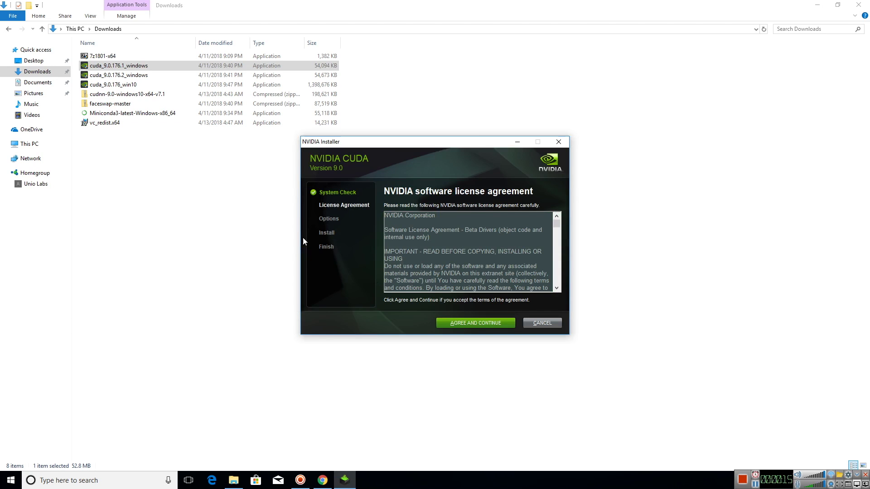
{"action": "left_click", "coordinate": [471, 328]}
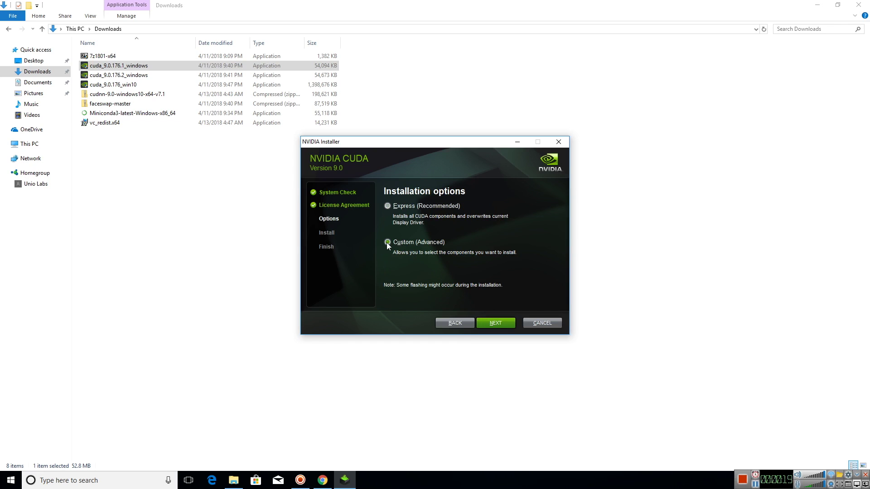
{"action": "left_click", "coordinate": [487, 324]}
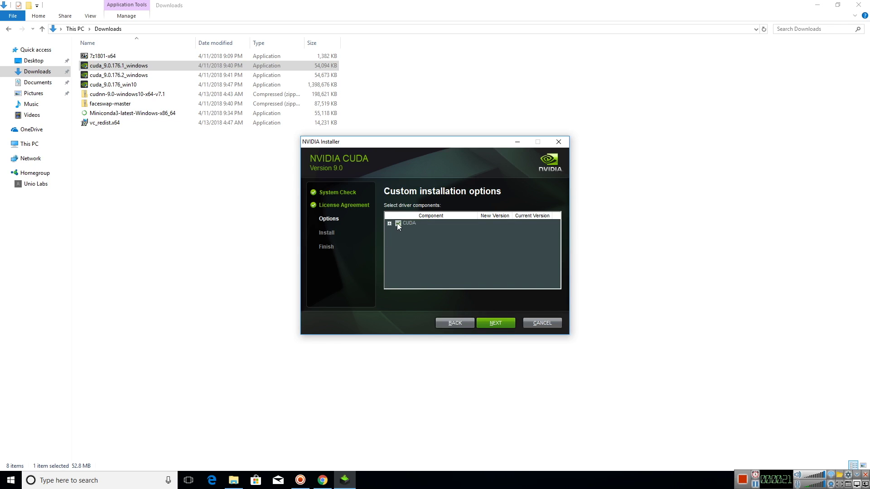
{"action": "left_click", "coordinate": [493, 324]}
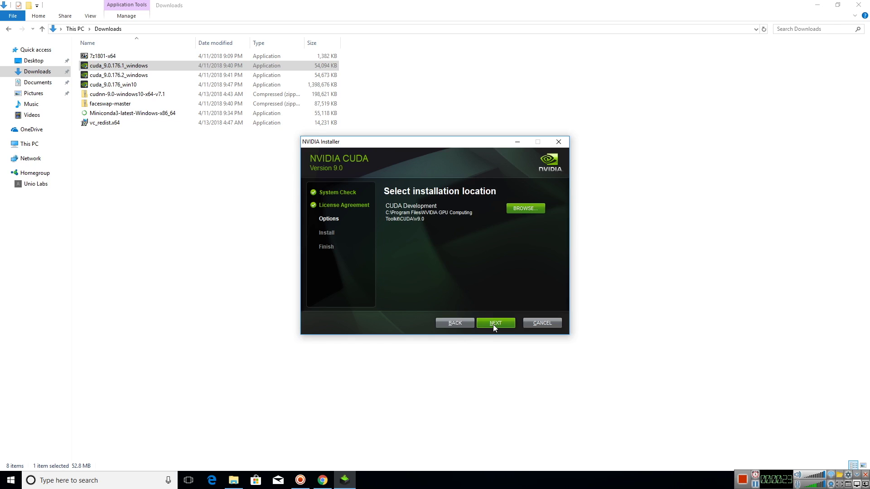
{"action": "left_click", "coordinate": [493, 323]}
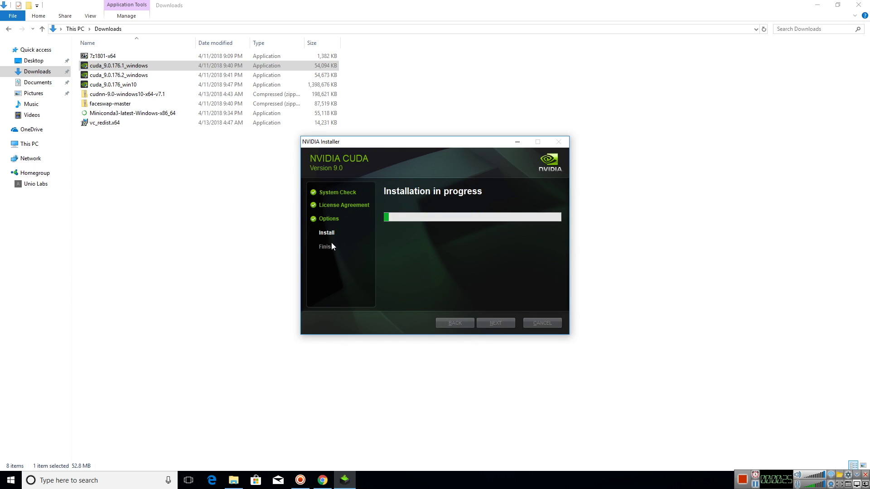
{"action": "left_click", "coordinate": [546, 324]}
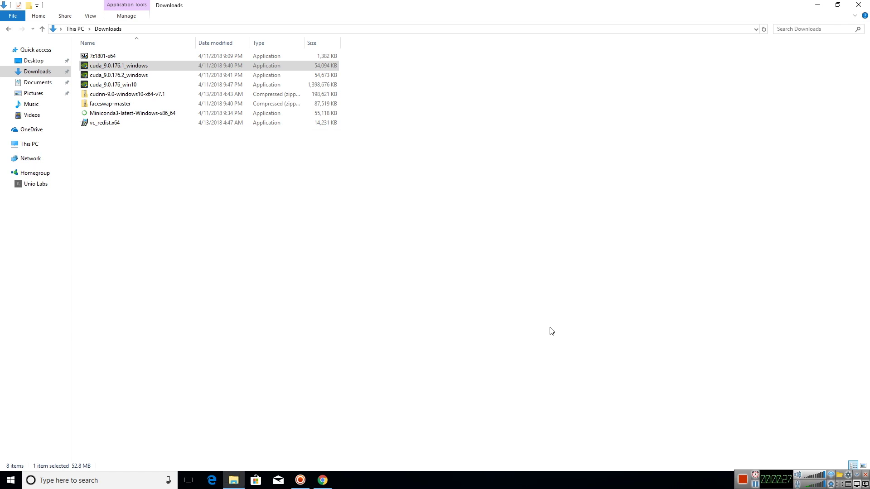
Step: Install the cuda_9.0.176.2_windows patch from Downloads using the Custom (Advanced) option with the CUDA component and default paths
{"action": "double_click", "coordinate": [118, 75]}
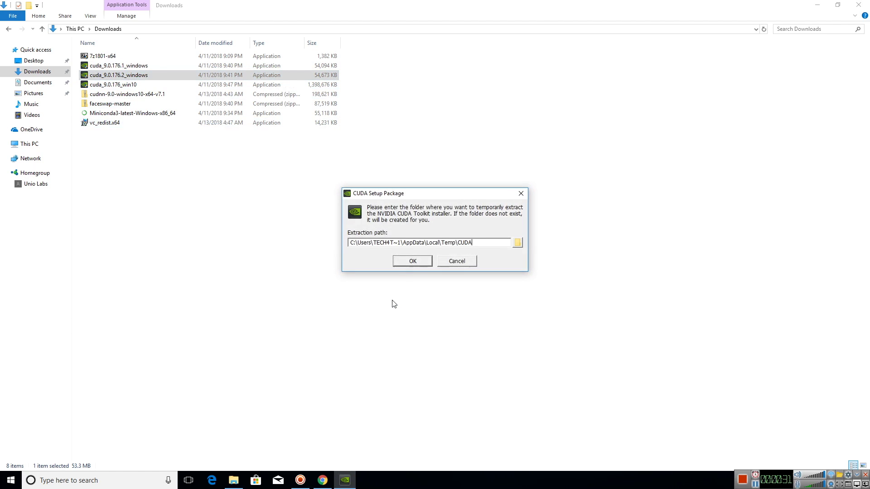
{"action": "left_click", "coordinate": [409, 262]}
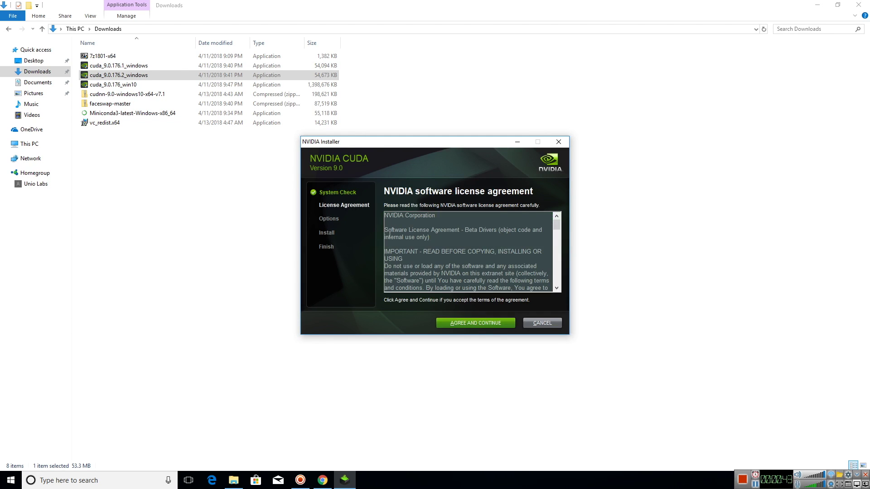
{"action": "left_click", "coordinate": [471, 325]}
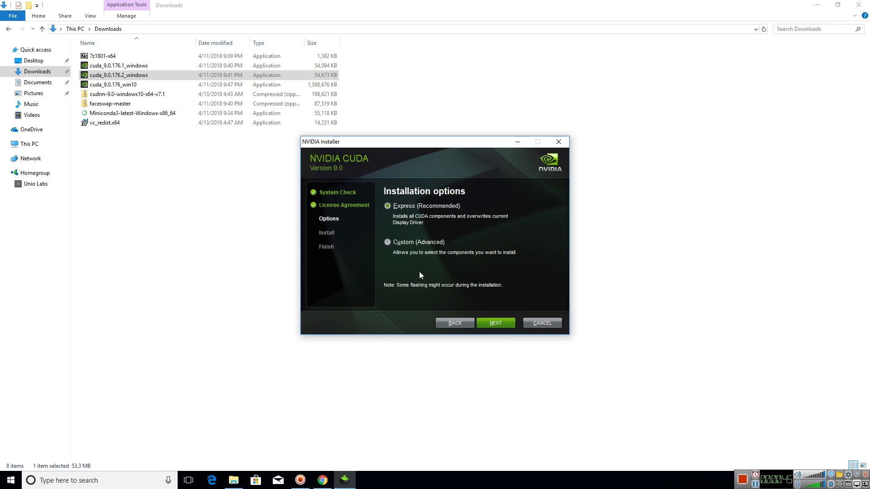
{"action": "left_click", "coordinate": [401, 243]}
{"action": "left_click", "coordinate": [489, 324]}
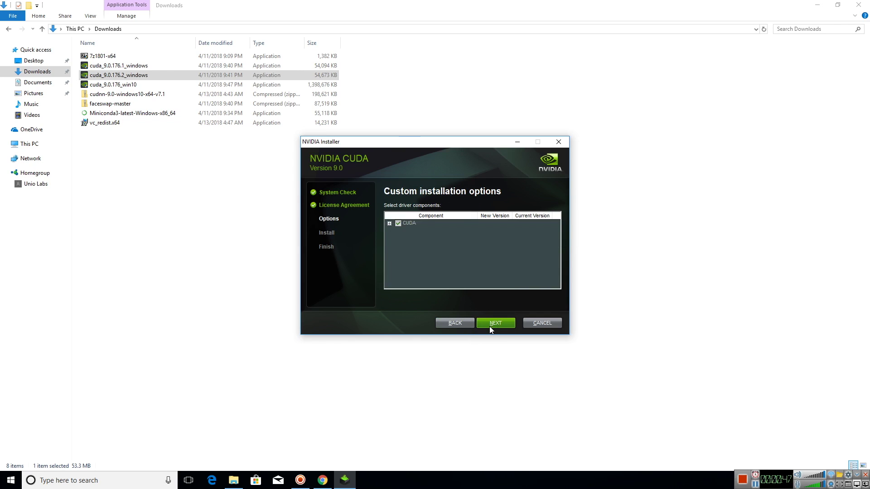
{"action": "left_click", "coordinate": [489, 323]}
{"action": "left_click", "coordinate": [489, 323]}
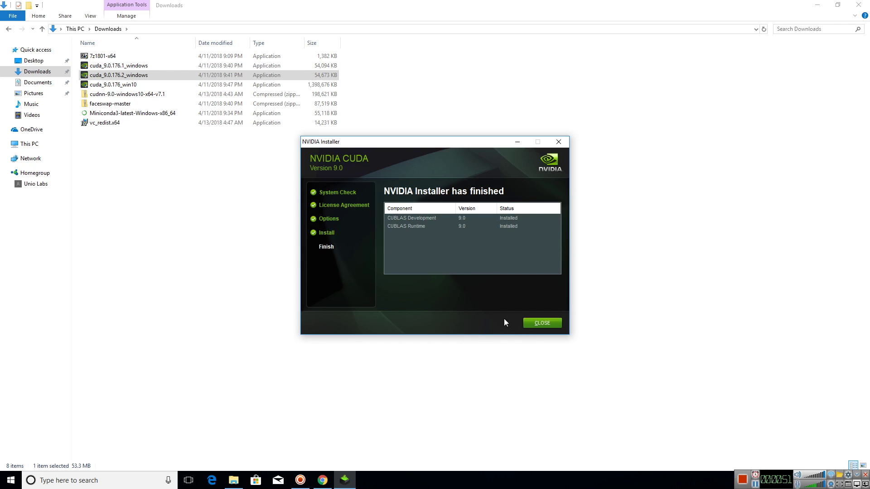
{"action": "left_click", "coordinate": [543, 324]}
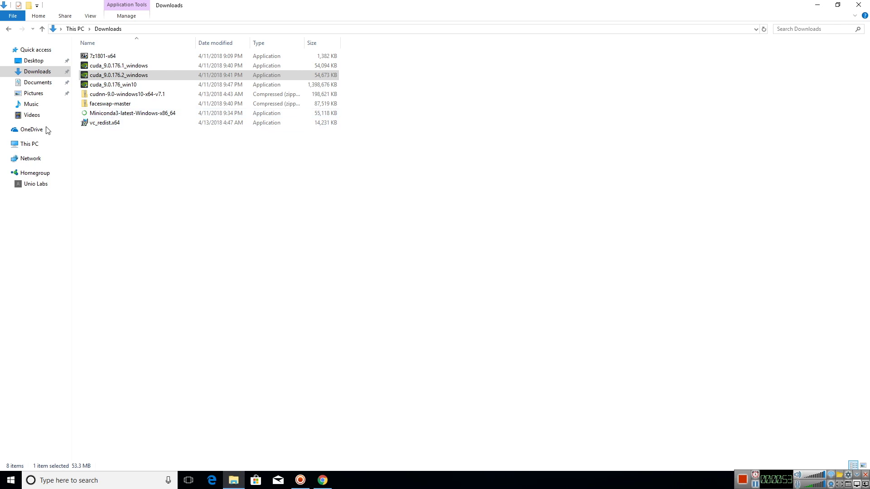
Step: Run vc_redist.x64, agree to the license terms, and install the Microsoft Visual C++ 2015 Redistributable (x64)
{"action": "left_click", "coordinate": [113, 123]}
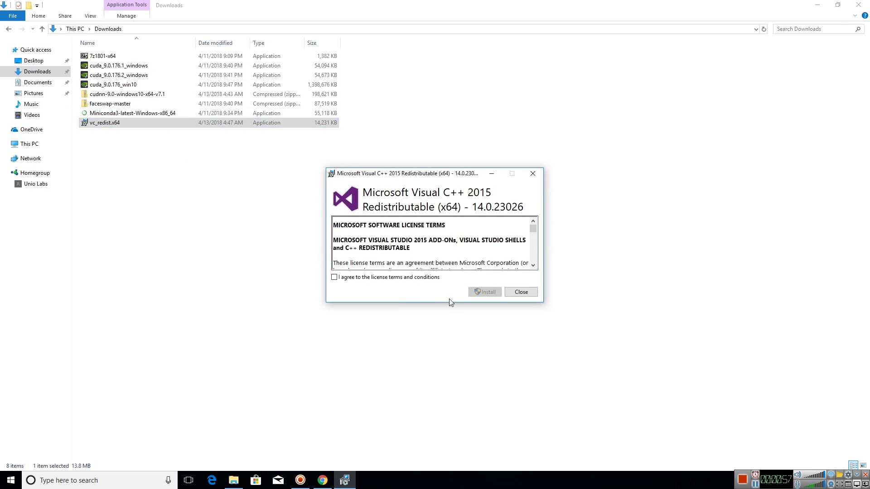
{"action": "left_click", "coordinate": [475, 293]}
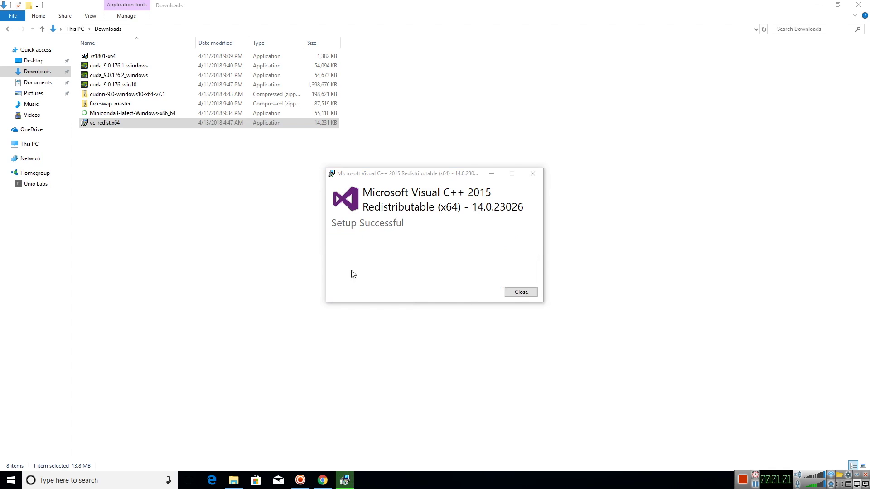
{"action": "left_click", "coordinate": [521, 292]}
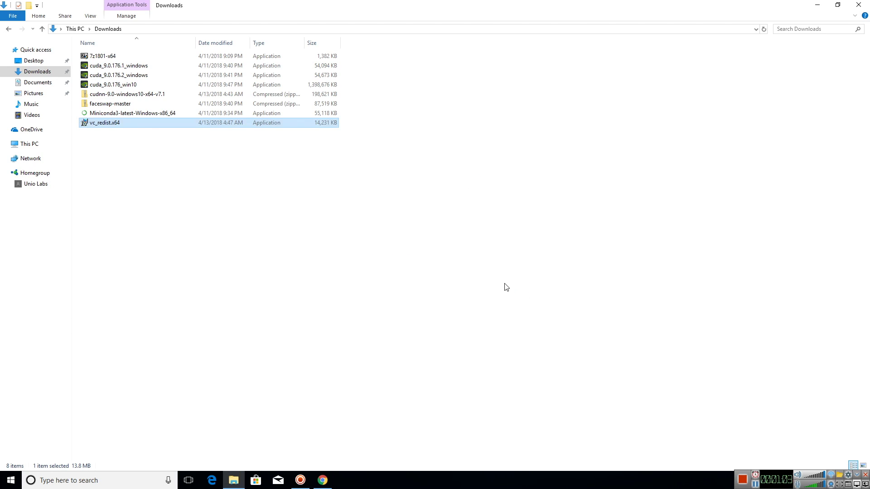
Step: Open the cuda folder inside the cudnn-9.0-windows10-x64-v7.1 archive in Downloads
{"action": "left_click", "coordinate": [109, 96]}
{"action": "right_click", "coordinate": [109, 95]}
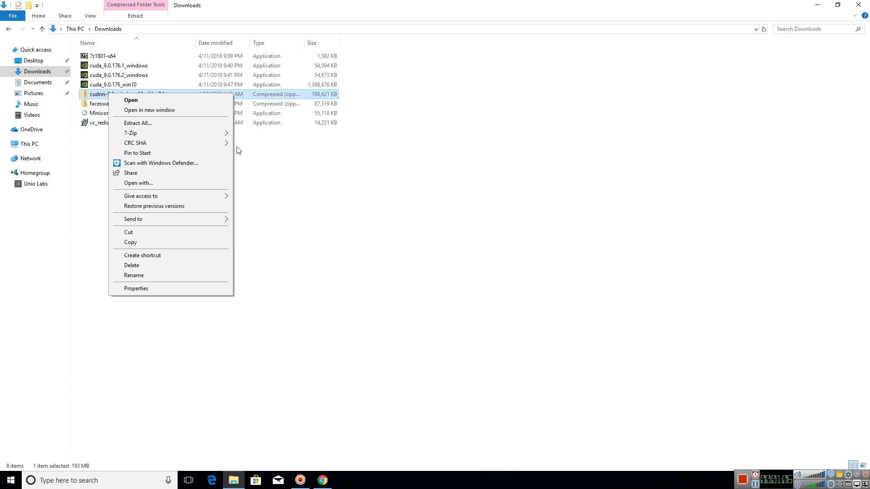
{"action": "left_click", "coordinate": [170, 101]}
{"action": "double_click", "coordinate": [98, 55]}
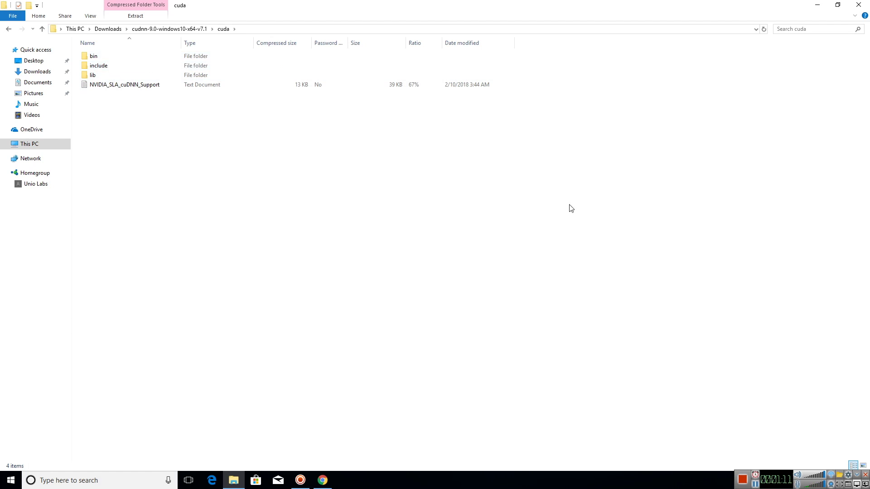
{"action": "key", "text": "l"}
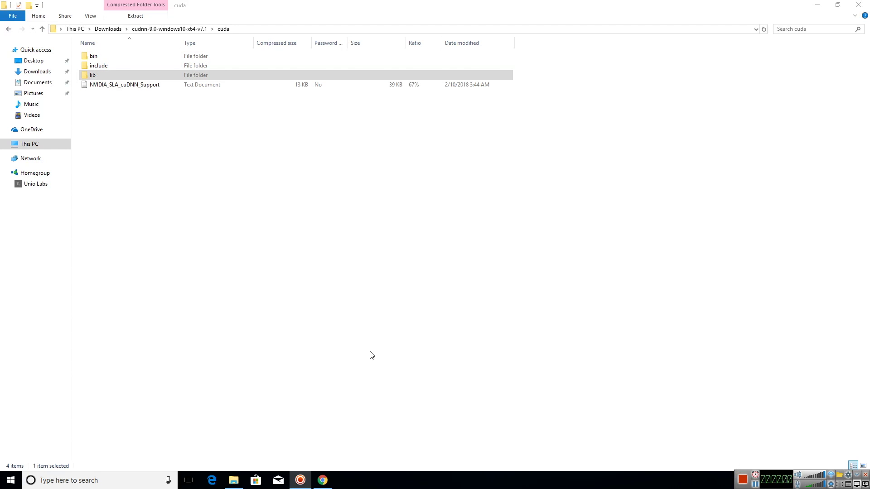
Step: Open This PC in a new window and arrange it side by side with the cuDNN archive window
{"action": "right_click", "coordinate": [34, 146]}
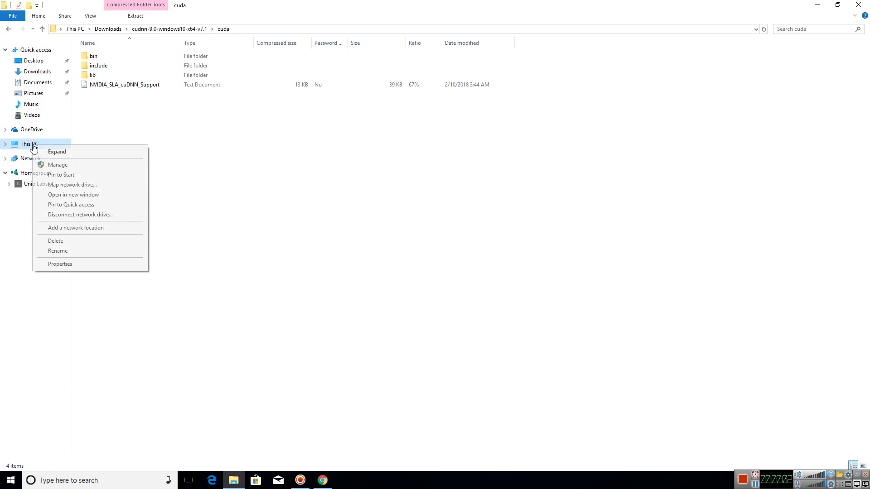
{"action": "left_click", "coordinate": [81, 195]}
{"action": "left_click_drag", "start_coordinate": [457, 140], "coordinate": [1, 136]}
{"action": "left_click", "coordinate": [586, 126]}
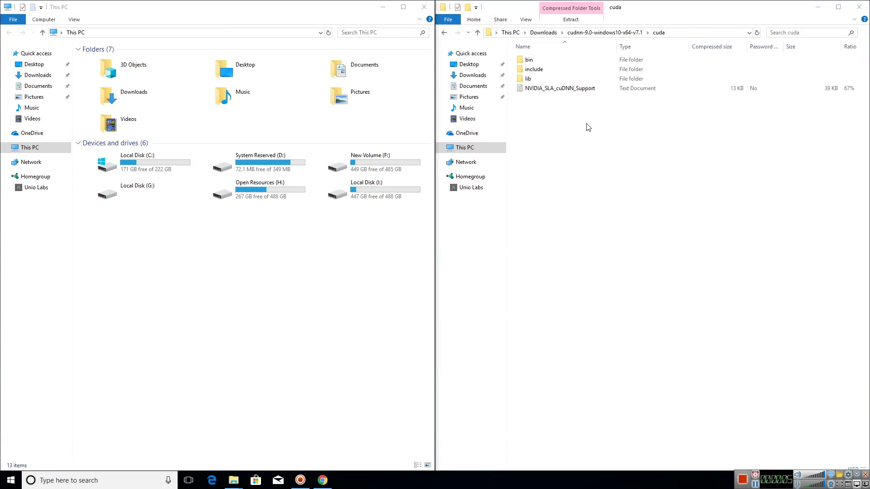
Step: In the This PC window, go to C:\Program Files\NVIDIA GPU Computing Toolkit\CUDA\v9.0
{"action": "double_click", "coordinate": [157, 167]}
{"action": "double_click", "coordinate": [114, 109]}
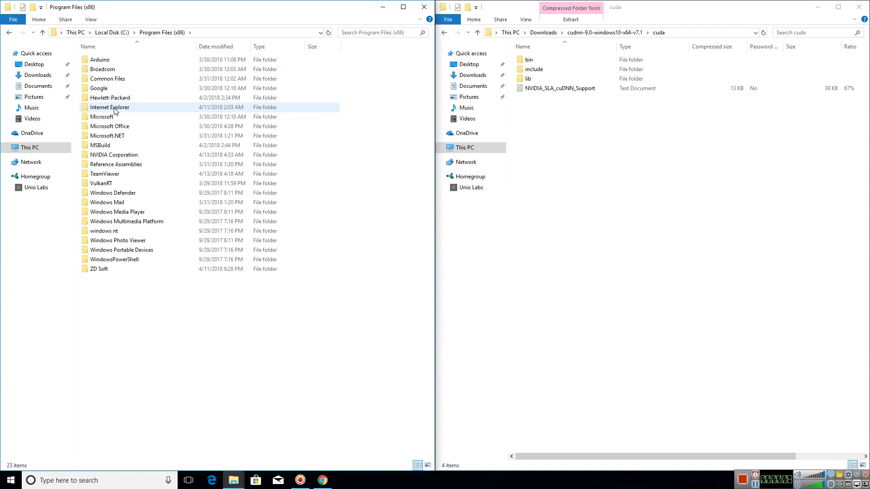
{"action": "left_click", "coordinate": [113, 33]}
{"action": "double_click", "coordinate": [103, 98]}
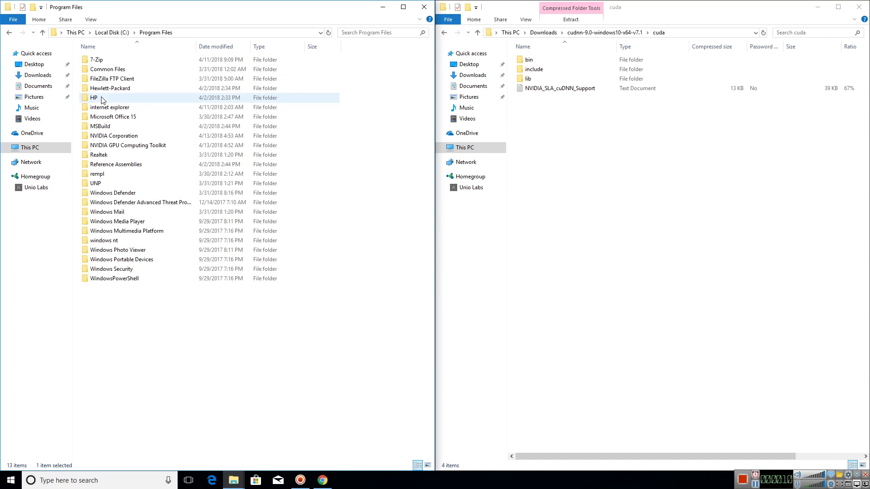
{"action": "double_click", "coordinate": [123, 146]}
{"action": "double_click", "coordinate": [102, 62]}
{"action": "left_click", "coordinate": [108, 62]}
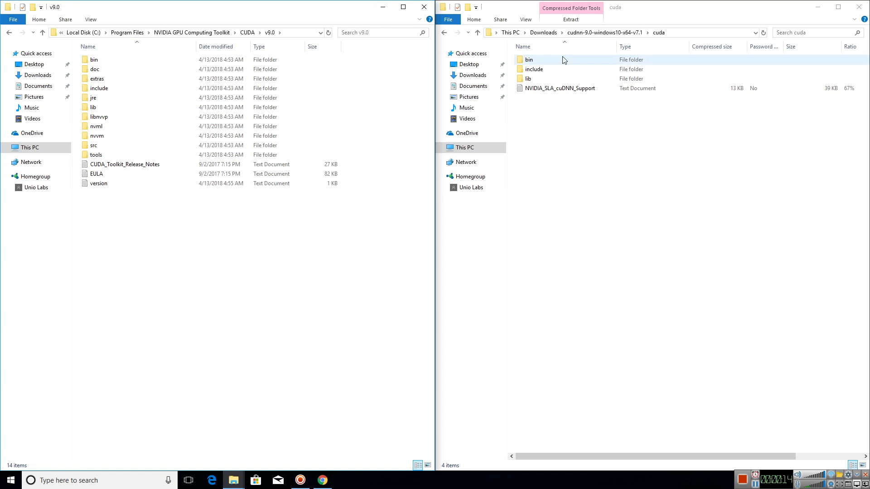
Step: Copy cudnn64_7.dll from the archive's bin folder into the CUDA v9.0 bin folder with administrator permission, and return both windows to their parent folders
{"action": "double_click", "coordinate": [566, 60]}
{"action": "left_click", "coordinate": [116, 59]}
{"action": "double_click", "coordinate": [117, 59]}
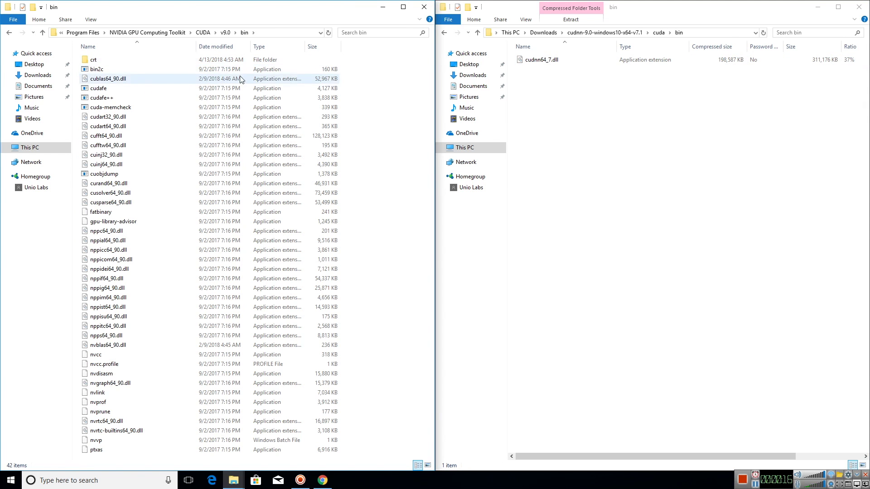
{"action": "left_click_drag", "start_coordinate": [543, 61], "coordinate": [123, 202]}
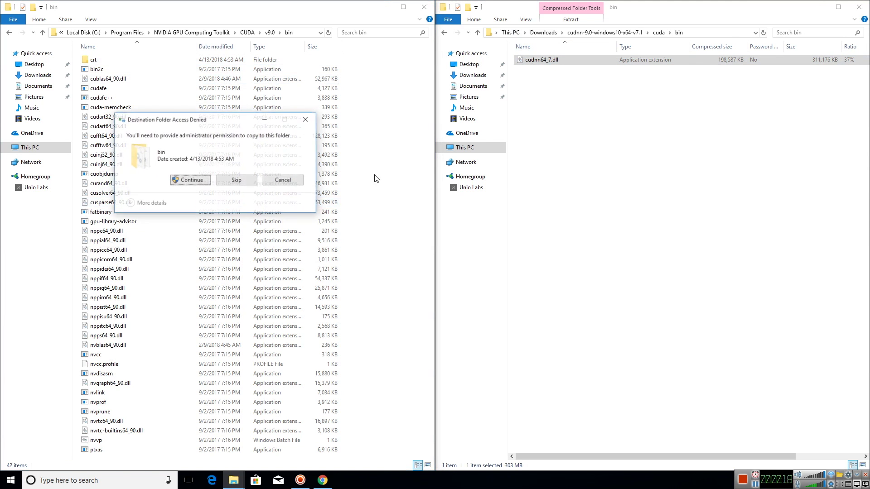
{"action": "left_click", "coordinate": [187, 180]}
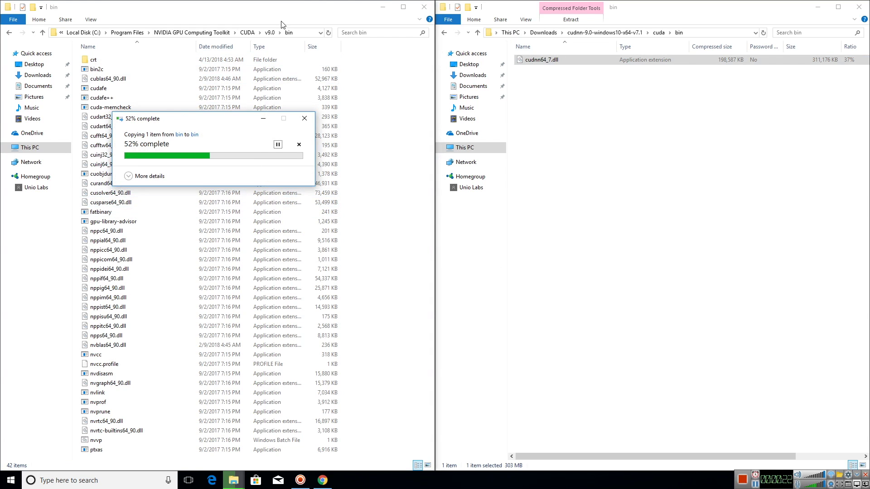
{"action": "left_click", "coordinate": [270, 33]}
{"action": "left_click", "coordinate": [660, 34]}
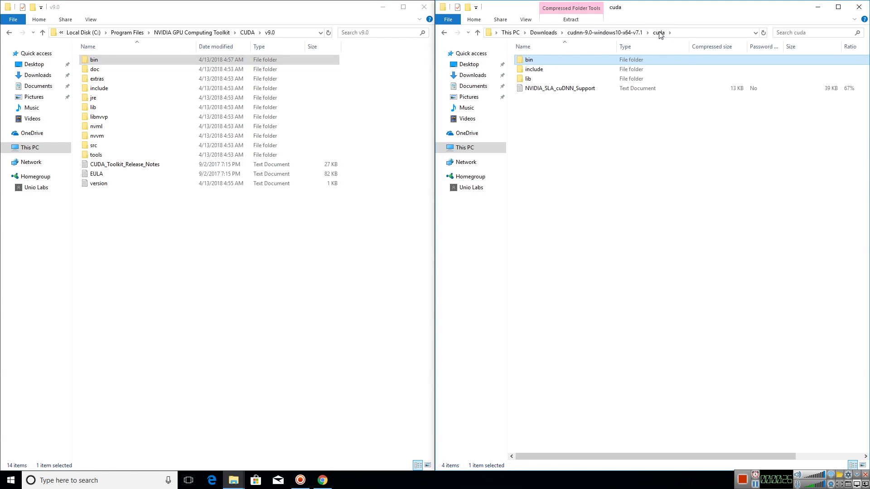
Step: Copy cudnn.h from the archive's include folder into the CUDA v9.0 include folder with administrator permission, and return both windows to their parent folders
{"action": "double_click", "coordinate": [558, 70]}
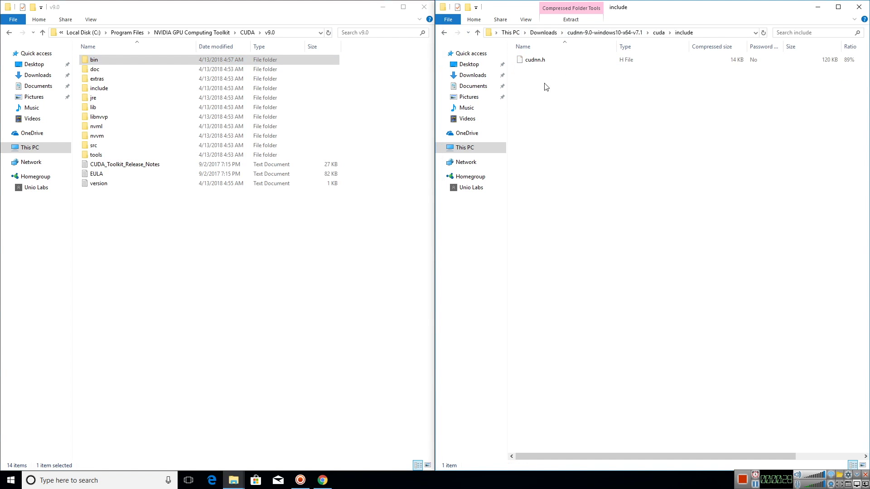
{"action": "double_click", "coordinate": [182, 88]}
{"action": "left_click_drag", "start_coordinate": [551, 64], "coordinate": [354, 121]}
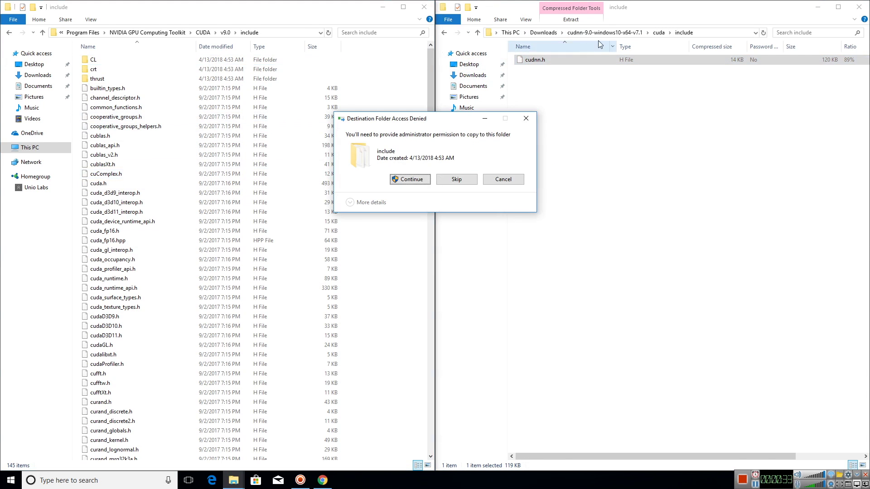
{"action": "left_click", "coordinate": [398, 183]}
{"action": "left_click", "coordinate": [658, 36]}
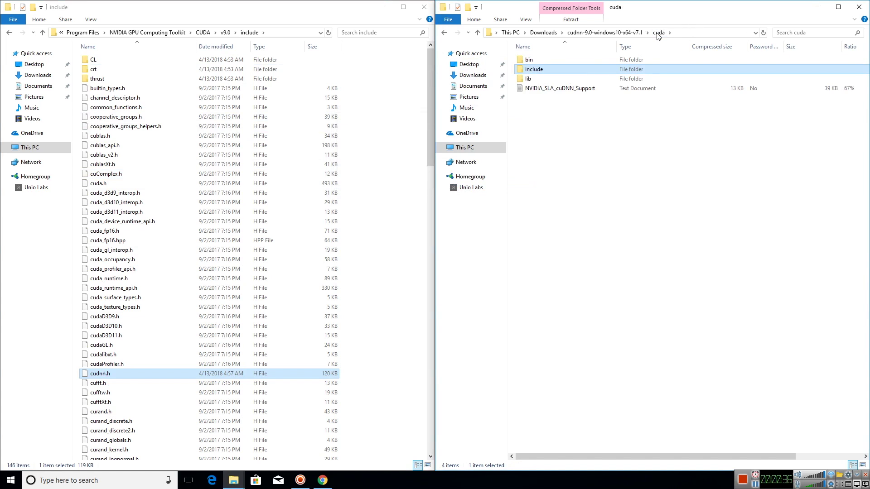
{"action": "left_click", "coordinate": [226, 34]}
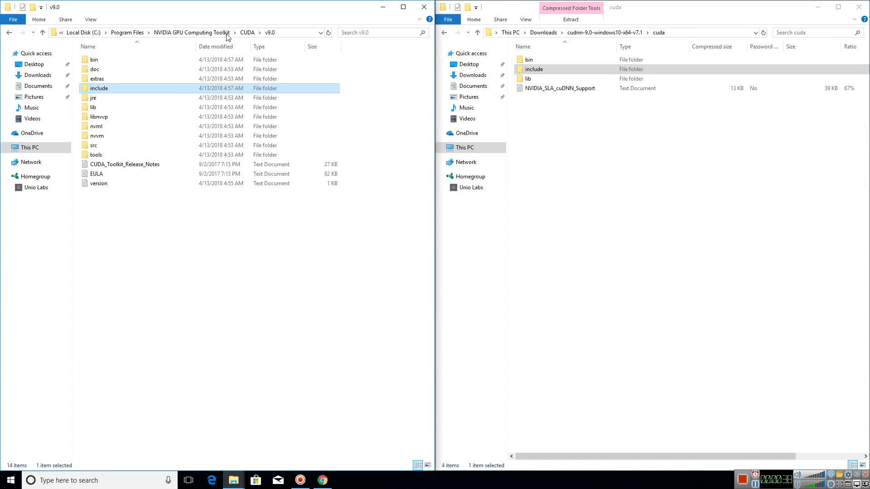
Step: Copy cudnn.lib from the archive's lib\x64 folder into the CUDA v9.0 lib\x64 folder with administrator permission, and close the archive window
{"action": "double_click", "coordinate": [111, 109]}
{"action": "double_click", "coordinate": [527, 79]}
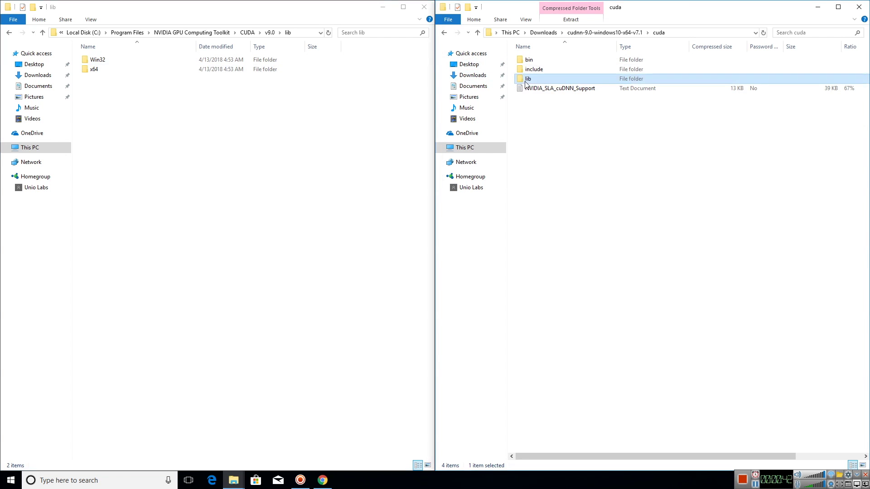
{"action": "double_click", "coordinate": [533, 63]}
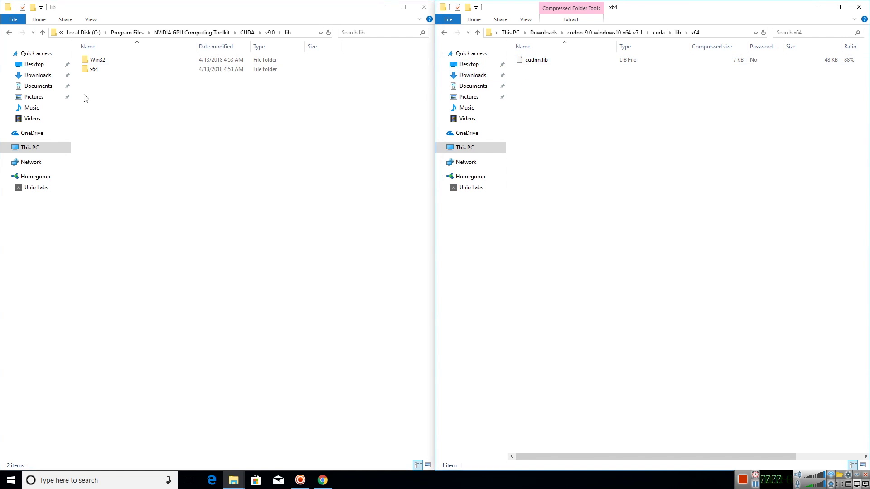
{"action": "double_click", "coordinate": [108, 70]}
{"action": "left_click_drag", "start_coordinate": [531, 63], "coordinate": [268, 368]}
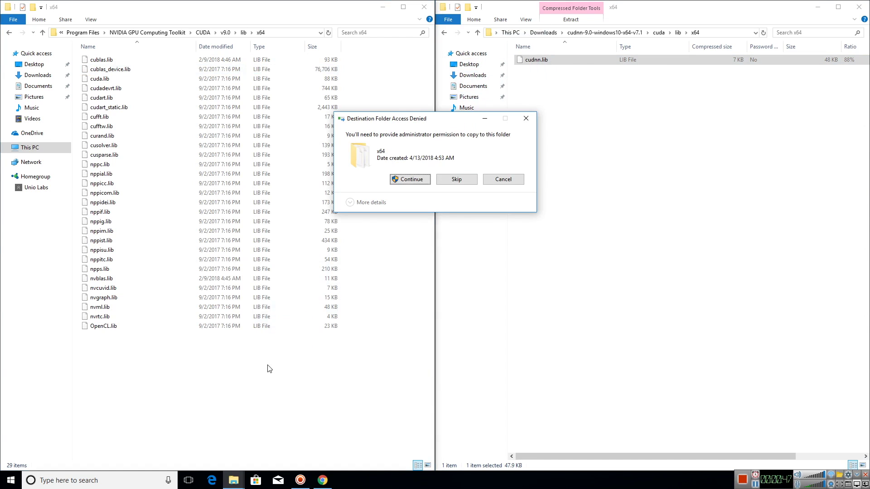
{"action": "left_click", "coordinate": [411, 179]}
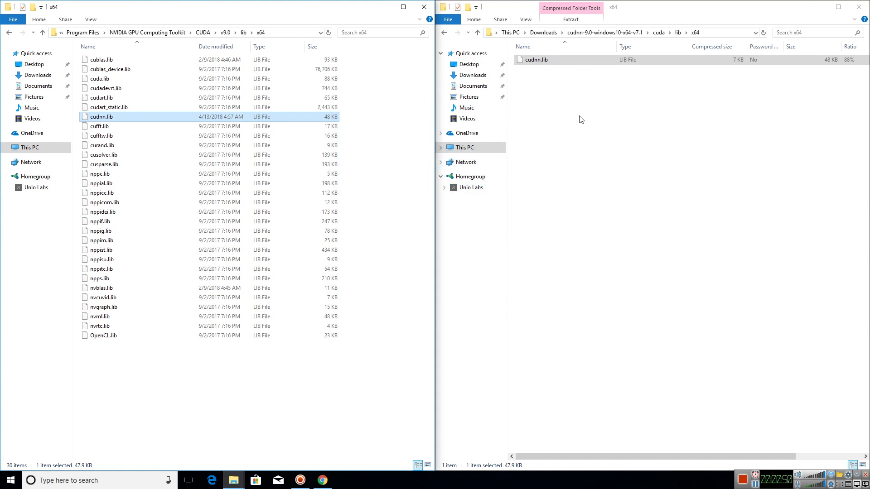
{"action": "left_click", "coordinate": [864, 9]}
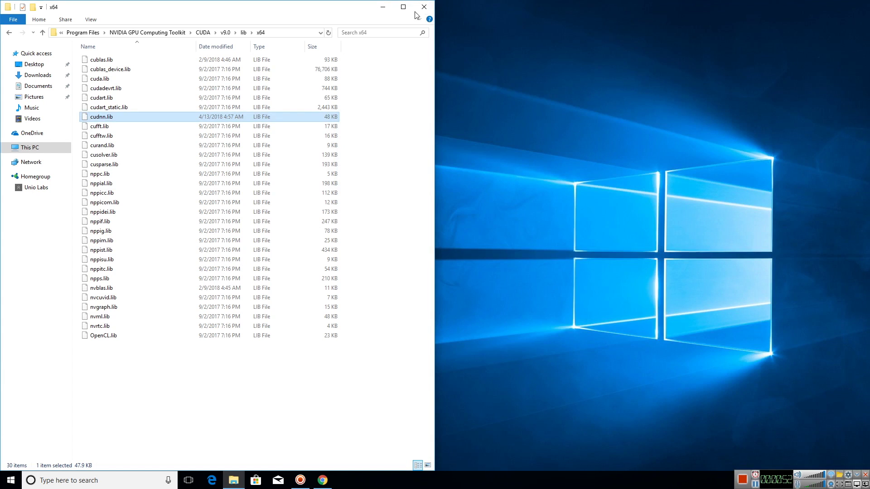
Step: In Downloads, extract the faceswap-master archive with 7-Zip into its own faceswap-master folder and open that folder
{"action": "left_click", "coordinate": [404, 6]}
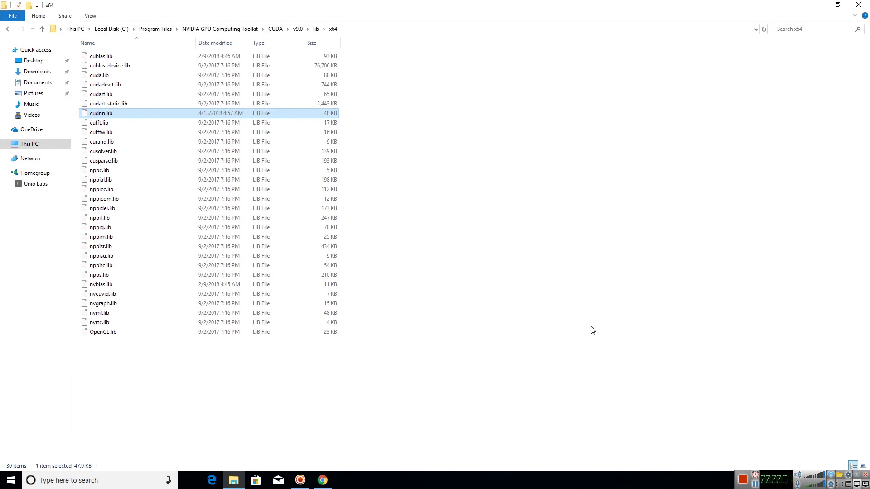
{"action": "left_click", "coordinate": [38, 71]}
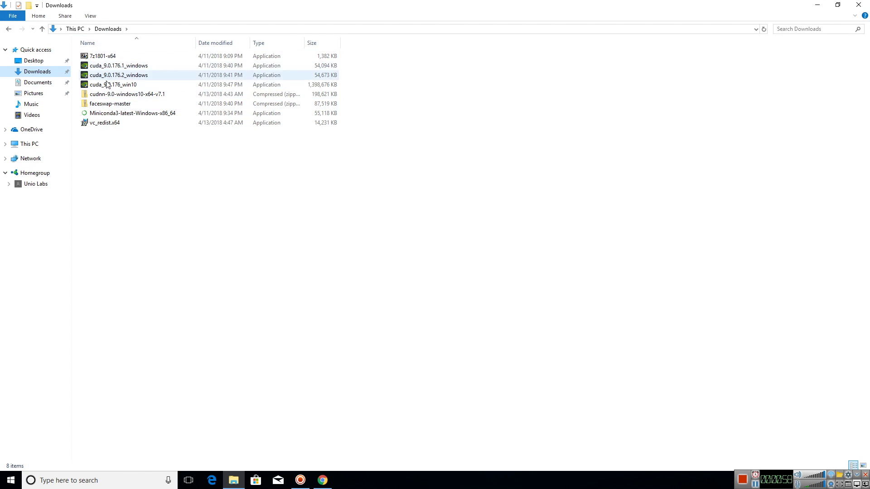
{"action": "right_click", "coordinate": [107, 104]}
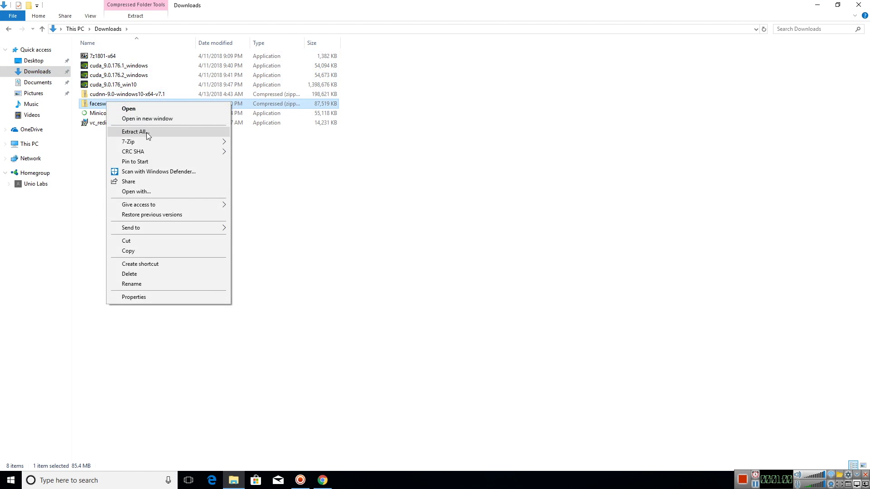
{"action": "mouse_move", "coordinate": [151, 141]}
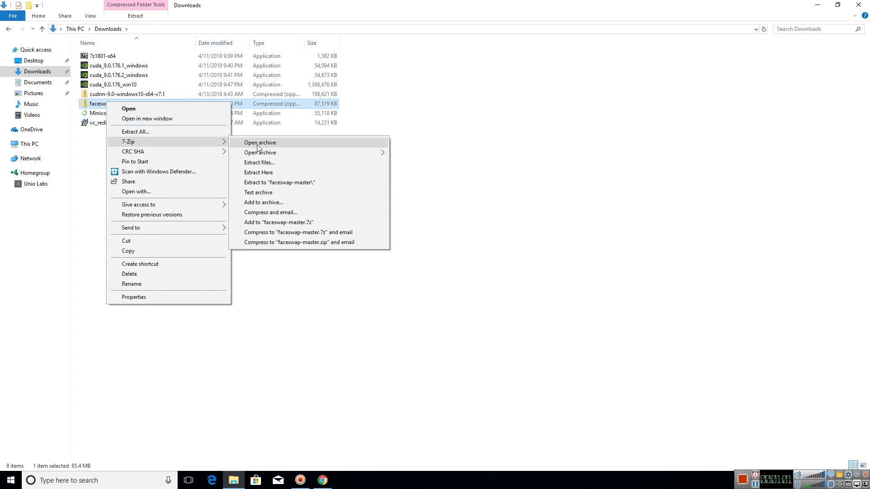
{"action": "left_click", "coordinate": [276, 182]}
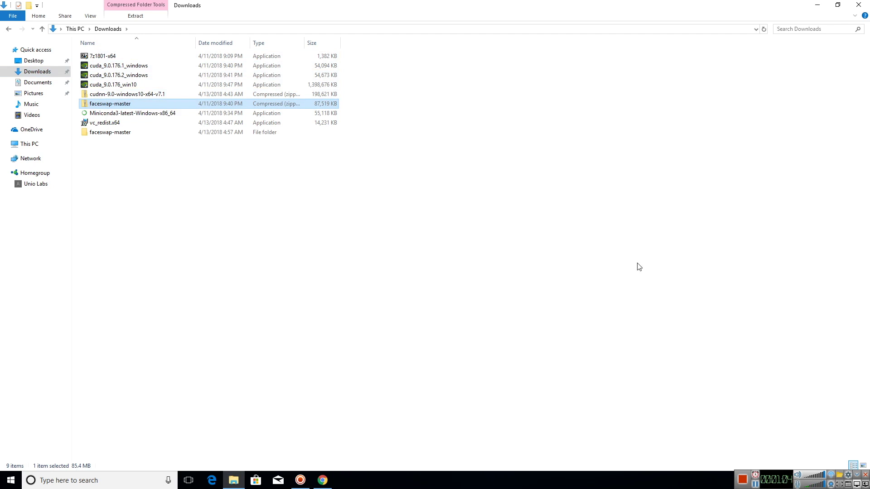
{"action": "double_click", "coordinate": [129, 134]}
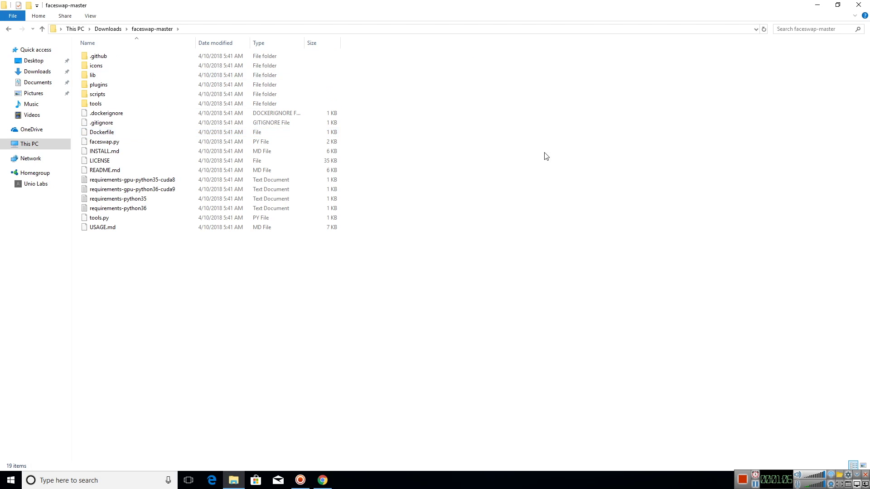
{"action": "right_click", "coordinate": [332, 291]}
{"action": "left_click", "coordinate": [654, 253]}
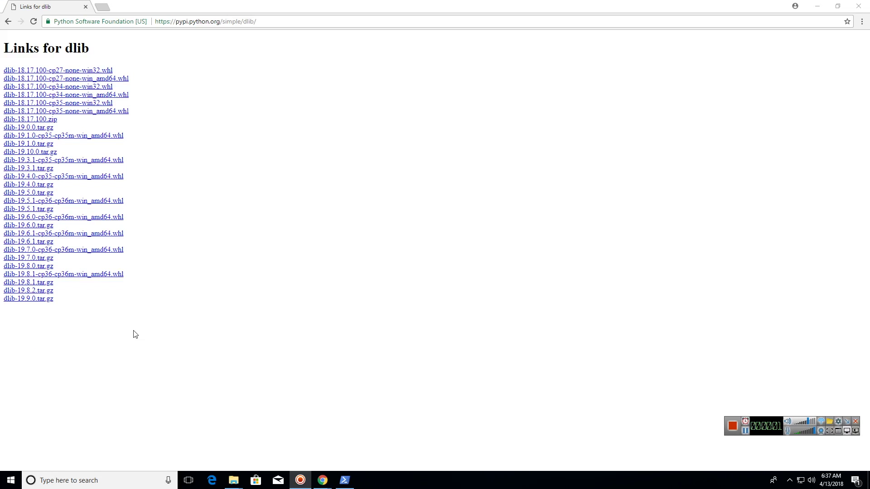
Step: Download dlib-19.8.1-cp36-cp36m-win_amd64.whl from the PyPI links page and show the file in its folder
{"action": "left_click", "coordinate": [104, 275]}
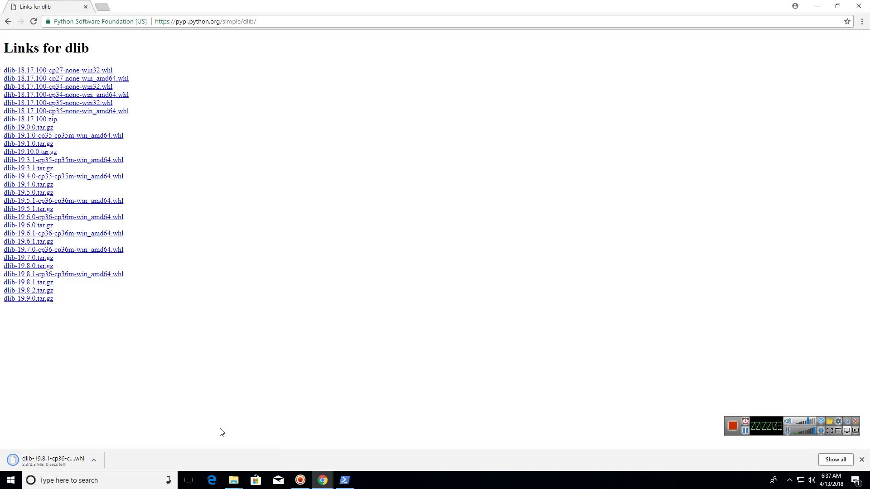
{"action": "left_click", "coordinate": [94, 461]}
{"action": "left_click", "coordinate": [122, 430]}
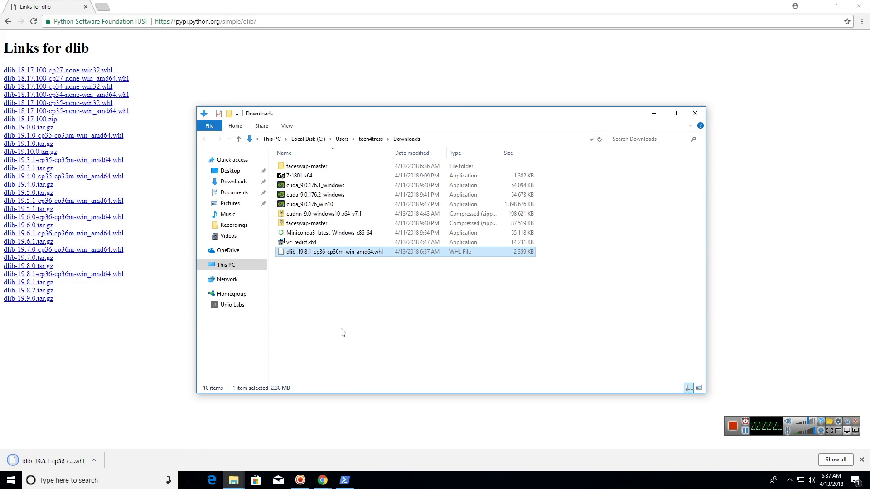
Step: Open PowerShell in Downloads, run pip install .\dlib-19.8.1-cp36-cp36m-win_amd64.whl, and close the PowerShell window
{"action": "right_click", "coordinate": [372, 327], "text": "shift"}
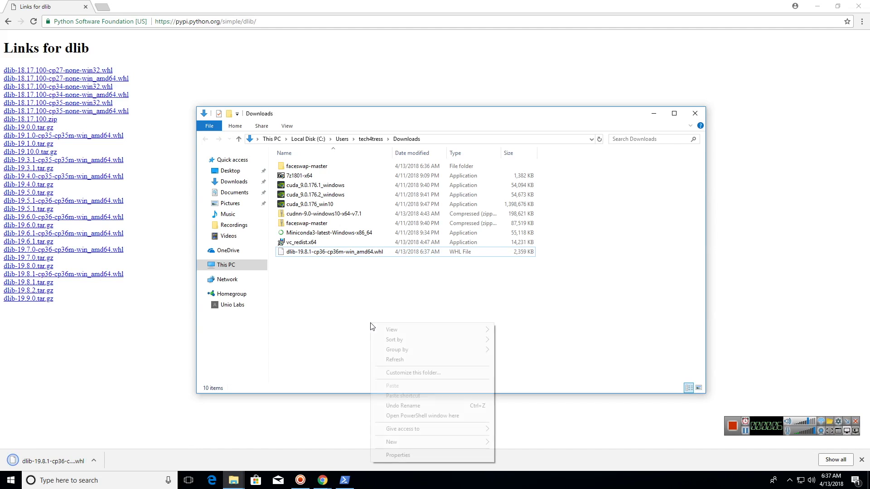
{"action": "left_click", "coordinate": [448, 415]}
{"action": "left_click_drag", "start_coordinate": [341, 64], "coordinate": [696, 95]}
{"action": "type", "text": "pip instal"}
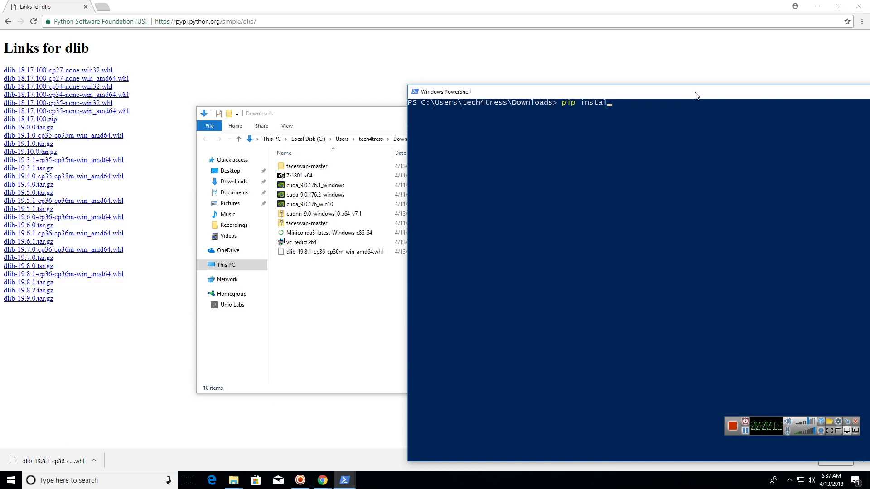
{"action": "type", "text": "l .\\d"}
{"action": "key", "text": "Tab"}
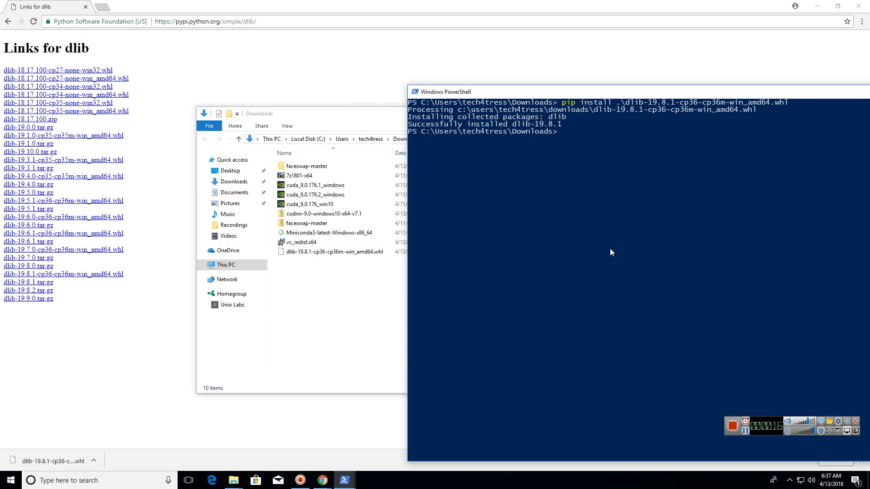
{"action": "left_click", "coordinate": [296, 368]}
{"action": "left_click_drag", "start_coordinate": [837, 89], "coordinate": [398, 122]}
{"action": "left_click", "coordinate": [445, 119]}
Step: Open PowerShell in the faceswap-master folder and run pip install -r .\requirements-gpu-python36-cuda9.txt
{"action": "double_click", "coordinate": [324, 167]}
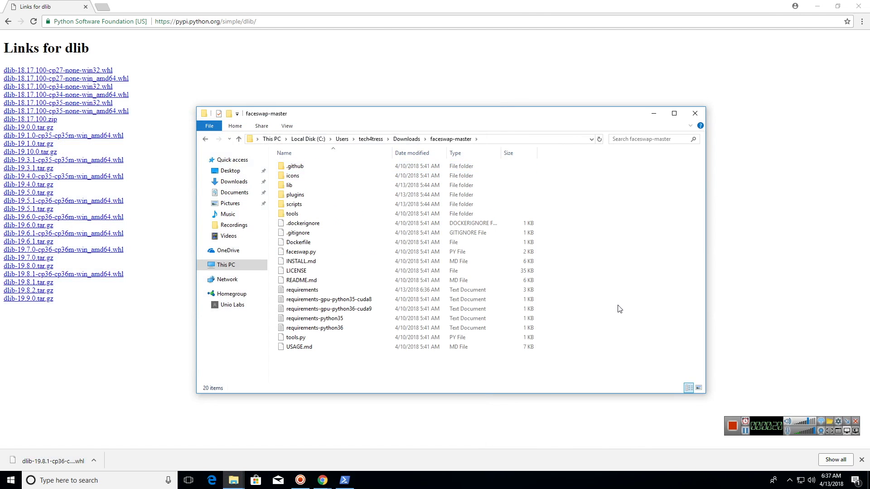
{"action": "right_click", "coordinate": [395, 370], "text": "shift"}
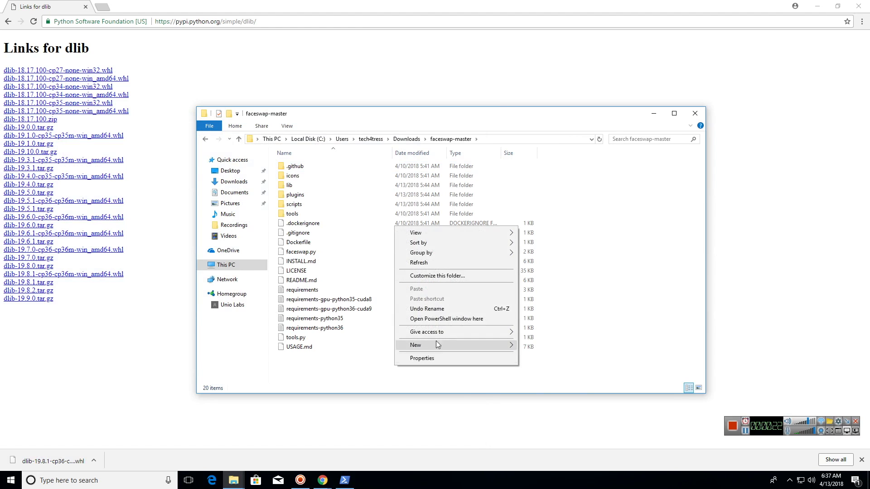
{"action": "left_click", "coordinate": [451, 314]}
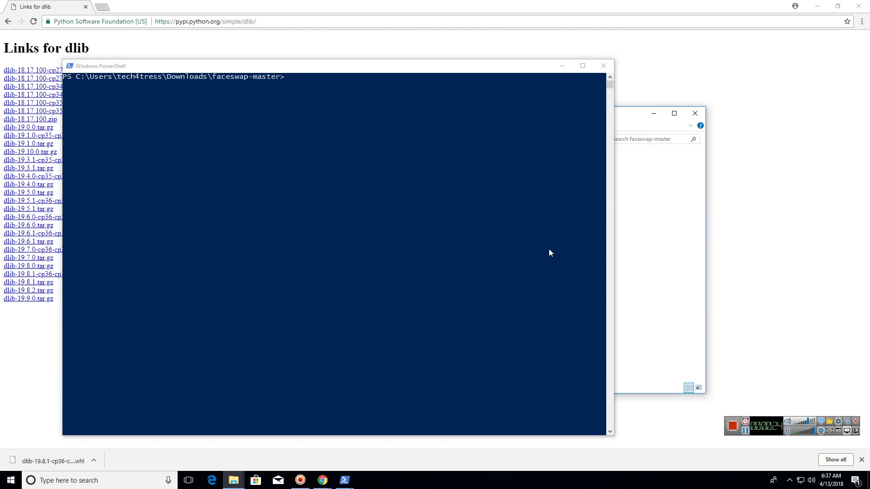
{"action": "type", "text": "pi"}
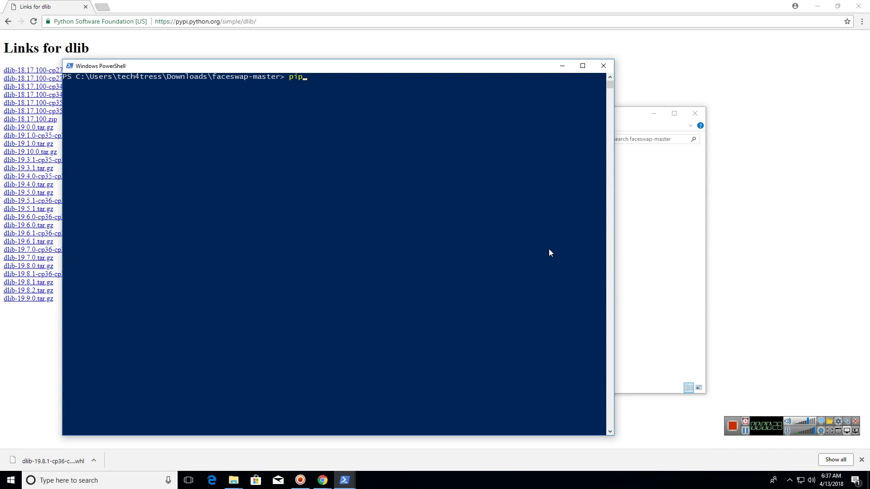
{"action": "type", "text": "p"}
{"action": "left_click", "coordinate": [480, 236]}
{"action": "type", "text": "inst"}
{"action": "type", "text": "all -r req"}
{"action": "key", "text": "Tab"}
{"action": "key", "text": "Tab"}
{"action": "key", "text": "Return"}
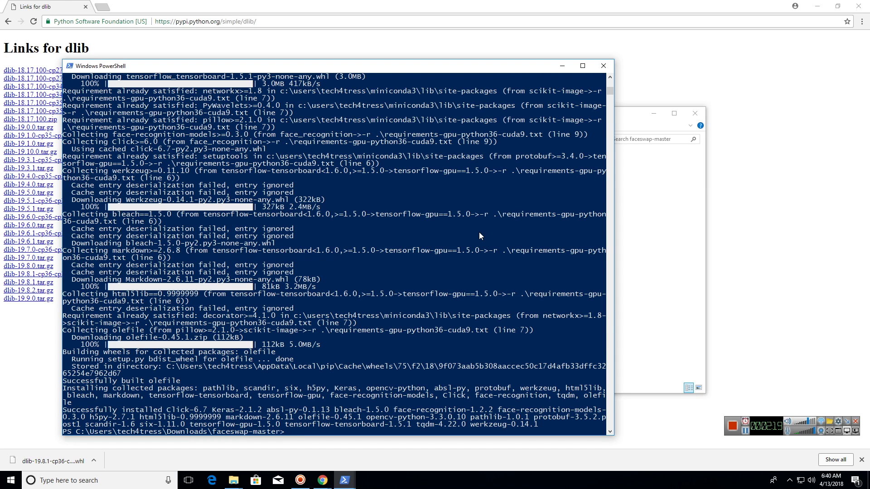
{"action": "type", "text": "we are done"}
{"action": "type", "text": " with"}
{"action": "type", "text": "instal"}
{"action": "key", "text": "BackSpace"}
{"action": "key", "text": "BackSpace"}
{"action": "key", "text": "BackSpace"}
{"action": "key", "text": "BackSpace"}
{"action": "key", "text": "BackSpace"}
{"action": "key", "text": "BackSpace"}
{"action": "type", "text": "dependen"}
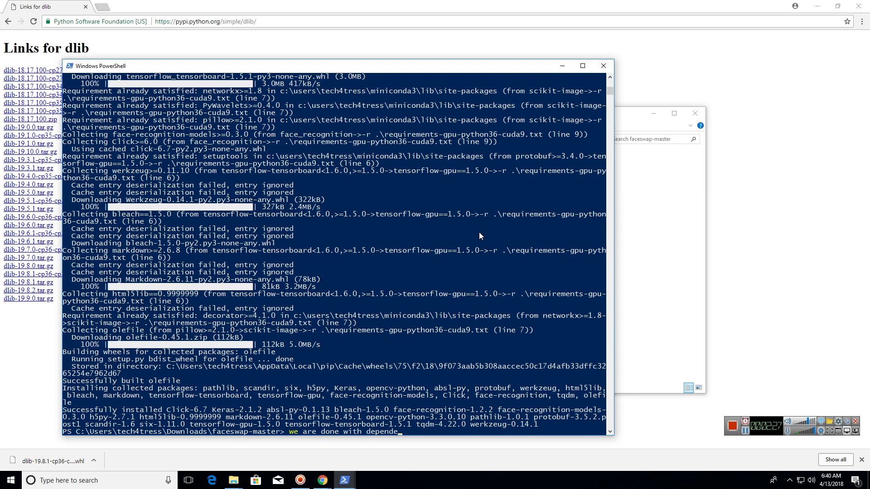
{"action": "type", "text": "cies installation :)"}
{"action": "key", "text": "ctrl+c"}
{"action": "key", "text": "Up"}
{"action": "key", "text": "Up"}
{"action": "key", "text": "Up"}
{"action": "key", "text": "Return"}
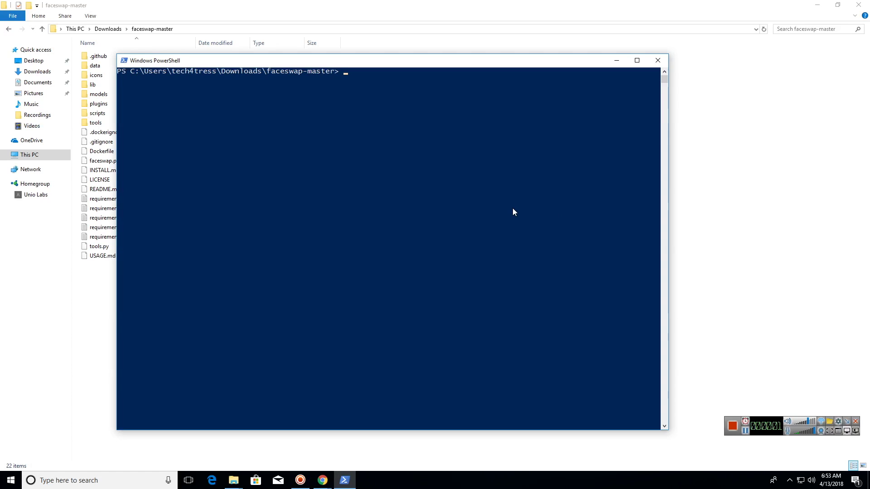
Step: Run conda install opencv in the faceswap-master PowerShell window and agree to proceed with the package installation
{"action": "type", "text": "conda install opencv"}
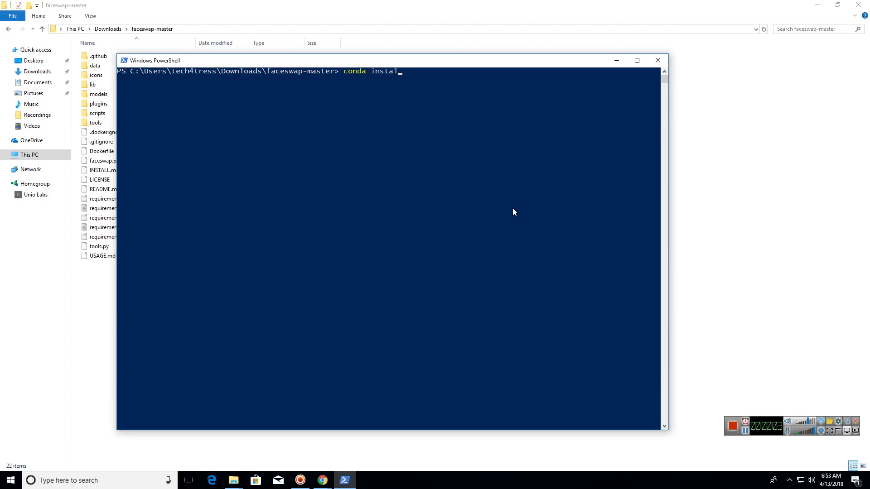
{"action": "key", "text": "Return"}
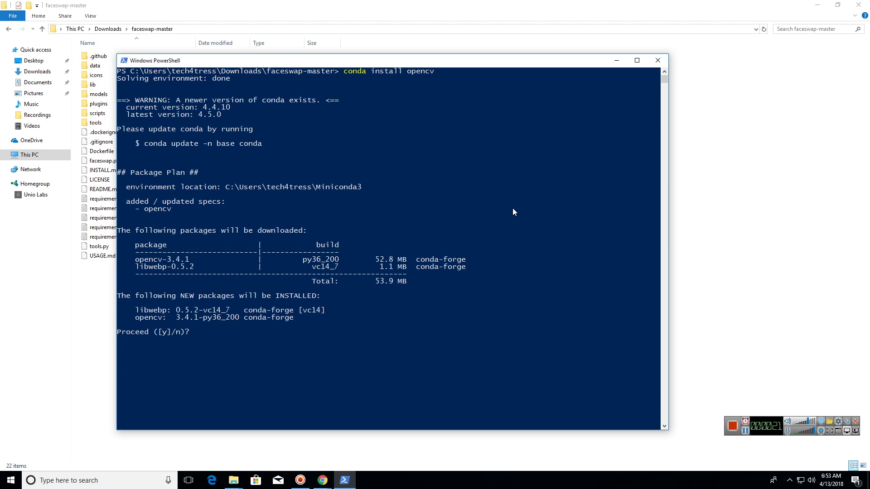
{"action": "type", "text": "y"}
{"action": "key", "text": "Return"}
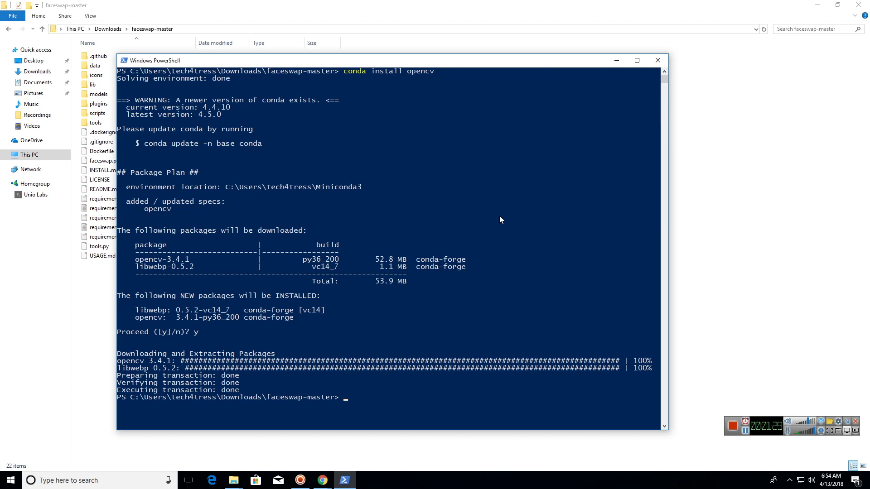
{"action": "left_click", "coordinate": [359, 325]}
{"action": "left_click", "coordinate": [732, 426]}
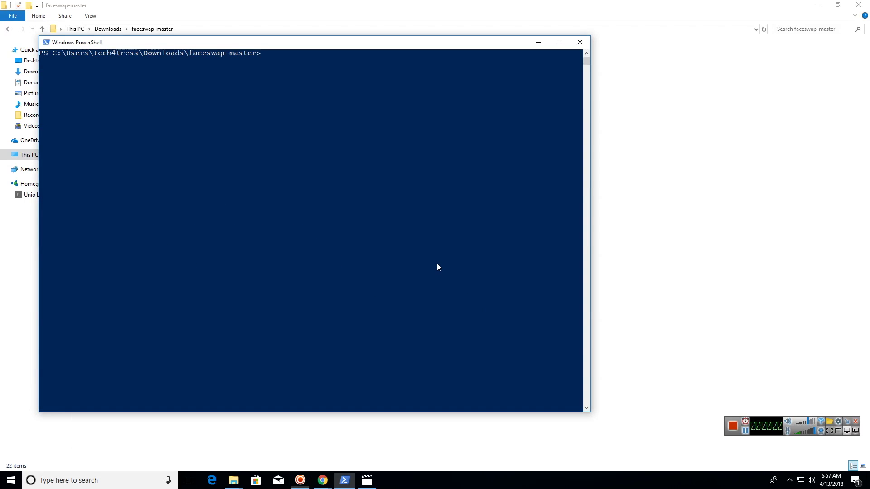
Step: Upgrade numpy with pip install -U numpy, and replace the PowerShell window with a new one opened in faceswap-master
{"action": "key", "text": "Up"}
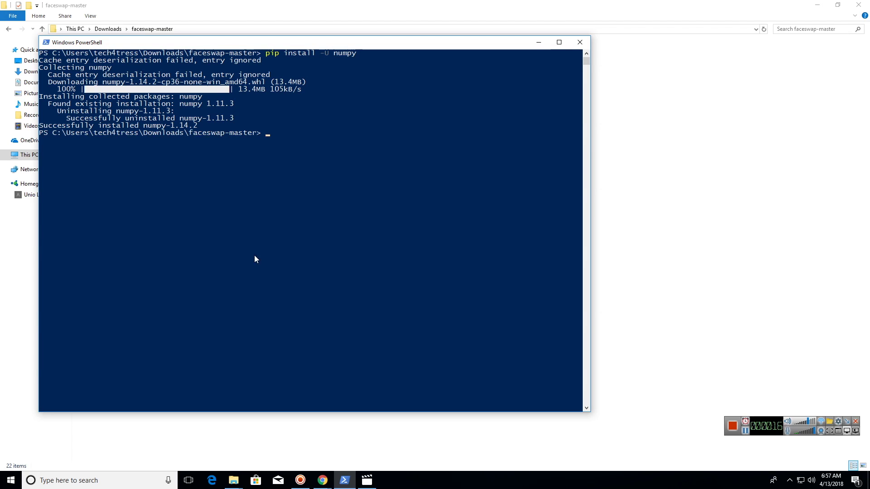
{"action": "left_click", "coordinate": [589, 42]}
{"action": "right_click", "coordinate": [291, 409], "text": "shift"}
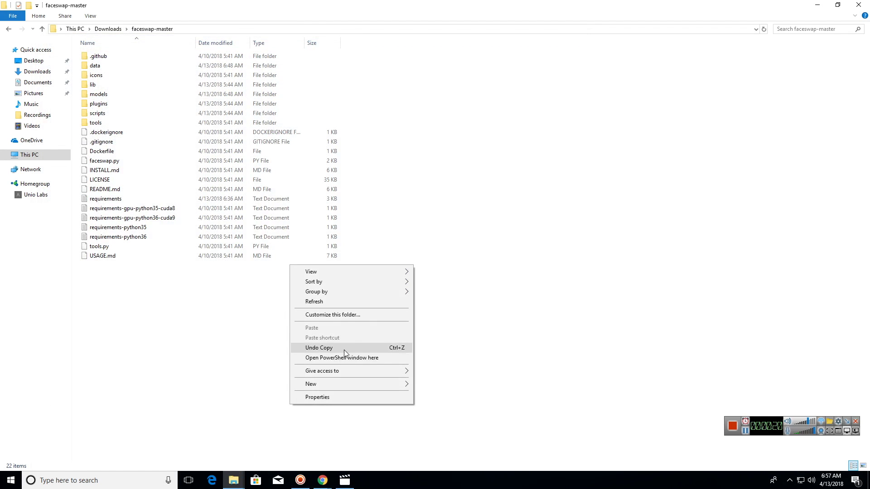
{"action": "left_click", "coordinate": [339, 358]}
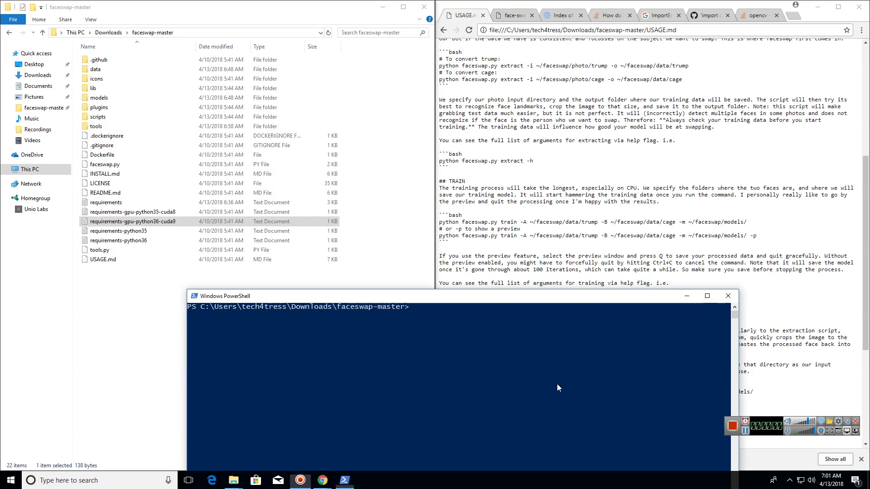
Step: Run python .\faceswap.py -h in the faceswap-master PowerShell window to list the available commands
{"action": "type", "text": "python"}
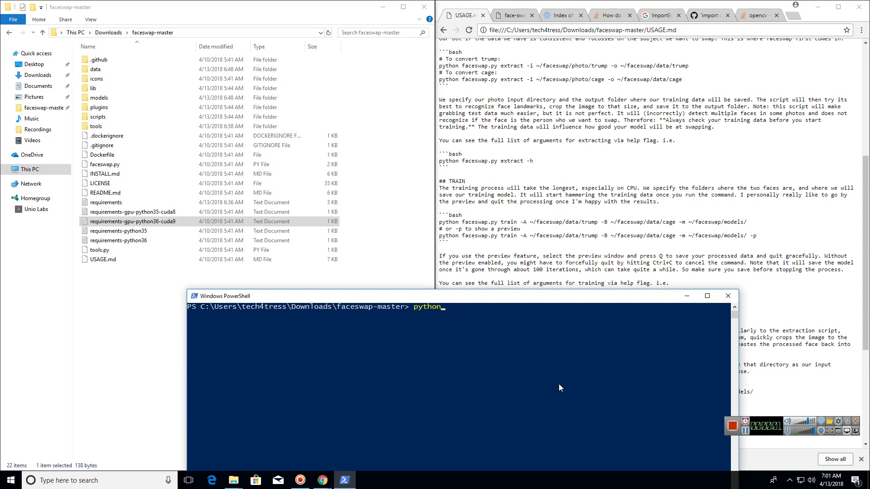
{"action": "type", "text": " .\\face"}
{"action": "key", "text": "Tab"}
{"action": "type", "text": "-h"}
{"action": "key", "text": "Return"}
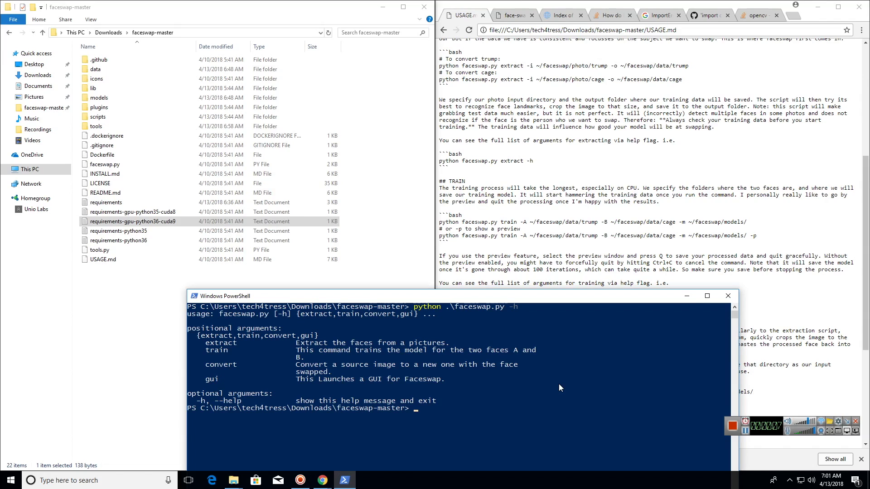
Step: Run python .\faceswap.py train -h and read through the training arguments in the PowerShell output
{"action": "type", "text": "python gui"}
{"action": "key", "text": "BackSpace"}
{"action": "type", "text": "faceswap.py"}
{"action": "type", "text": "train -h"}
{"action": "key", "text": "Return"}
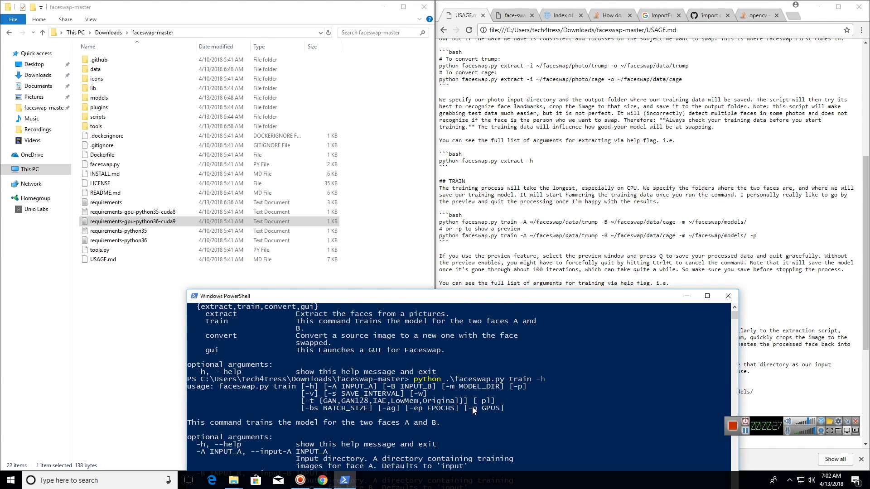
{"action": "left_click_drag", "start_coordinate": [417, 296], "coordinate": [374, 50]}
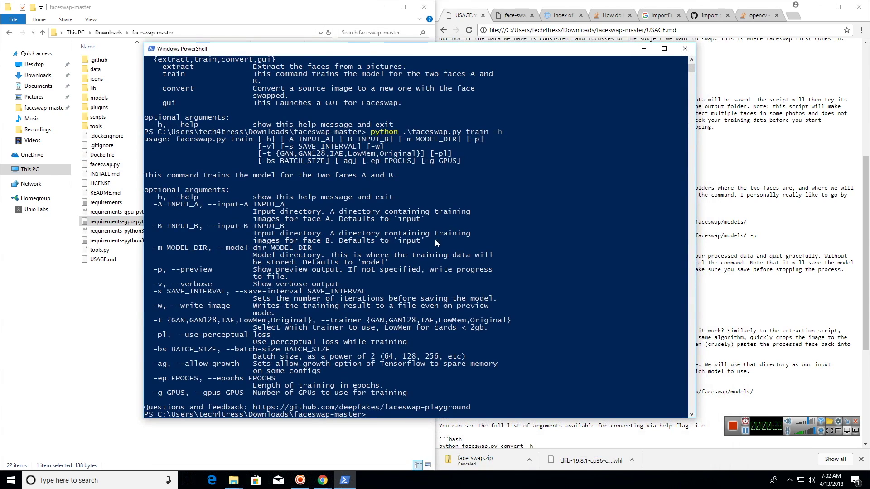
{"action": "scroll", "coordinate": [433, 259], "scroll_direction": "down", "scroll_amount": 3}
{"action": "scroll", "coordinate": [485, 308], "scroll_direction": "up", "scroll_amount": 2}
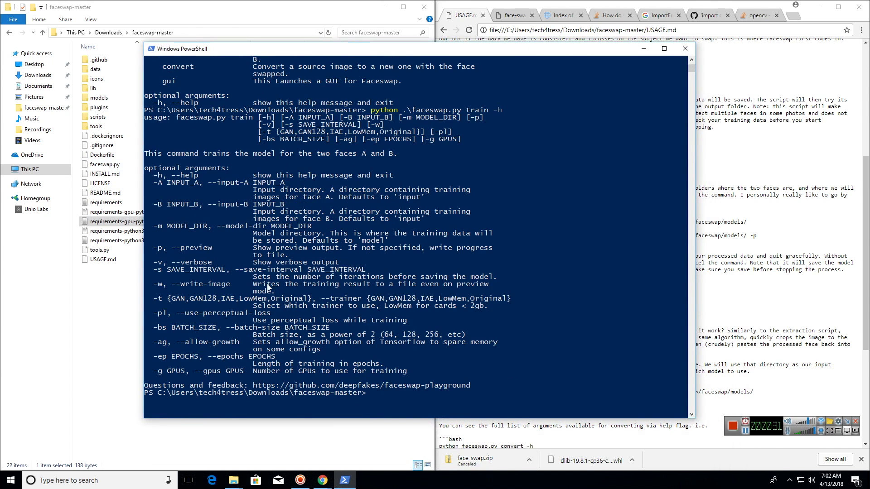
Step: Clear the PowerShell output, launch the GUI with python .\faceswap.py gui, and show its Train settings
{"action": "type", "text": "cls"}
{"action": "key", "text": "Return"}
{"action": "type", "text": "python"}
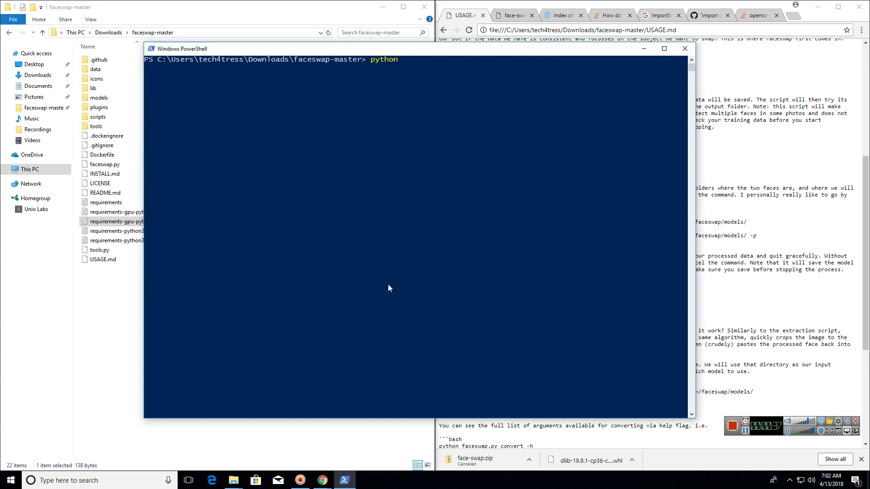
{"action": "type", "text": " .\\fa"}
{"action": "key", "text": "Tab"}
{"action": "type", "text": "gui"}
{"action": "key", "text": "Return"}
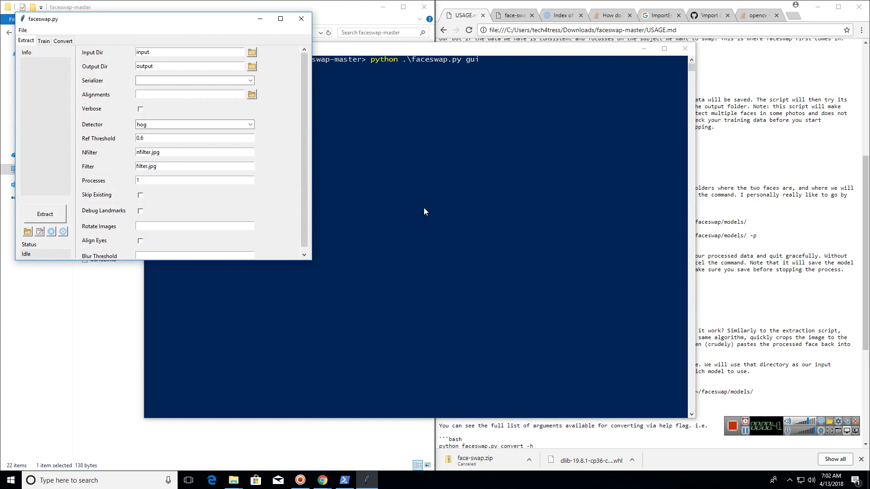
{"action": "left_click_drag", "start_coordinate": [134, 15], "coordinate": [425, 89]}
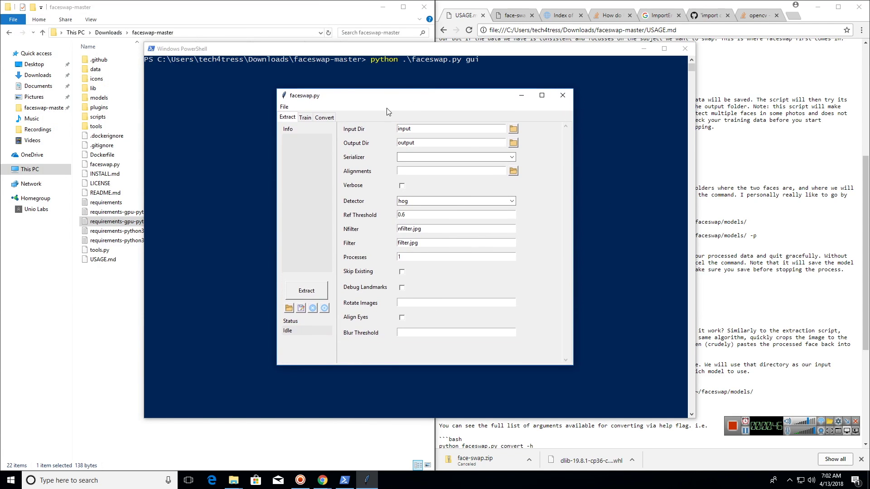
{"action": "left_click", "coordinate": [305, 117]}
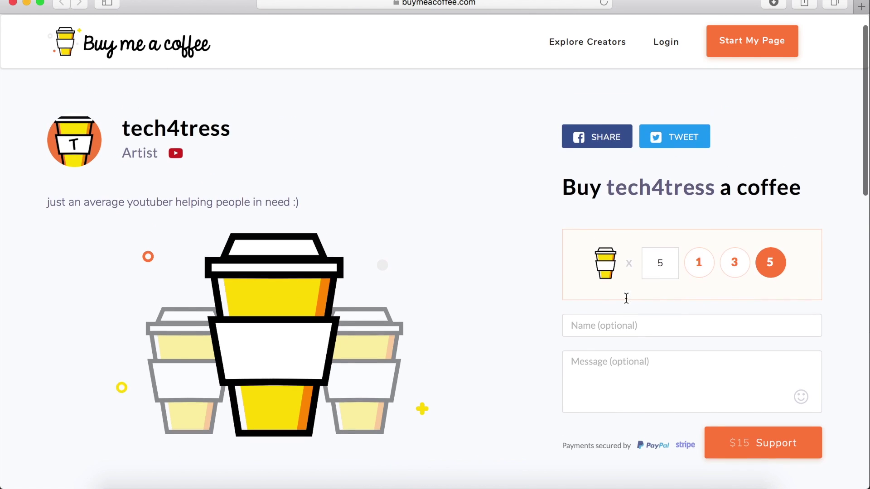
{"action": "scroll", "coordinate": [626, 297], "scroll_direction": "up", "scroll_amount": 1}
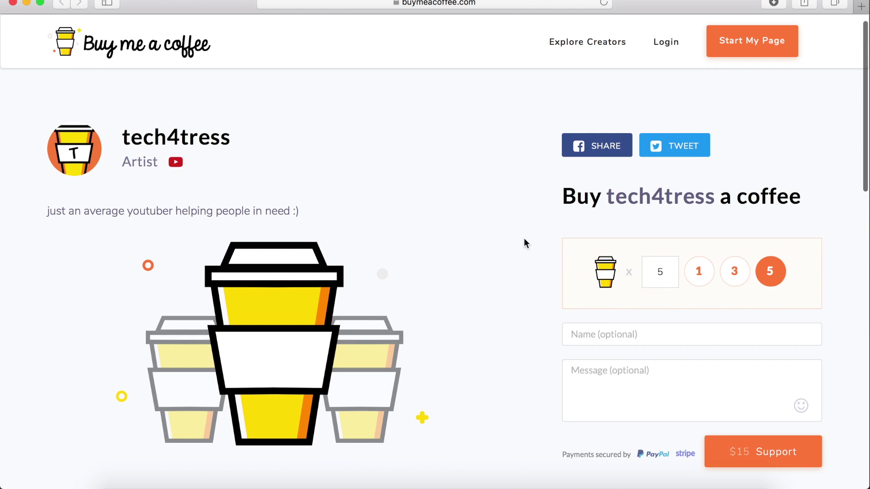
{"action": "left_click", "coordinate": [694, 270]}
{"action": "left_click", "coordinate": [734, 271]}
{"action": "left_click", "coordinate": [771, 274]}
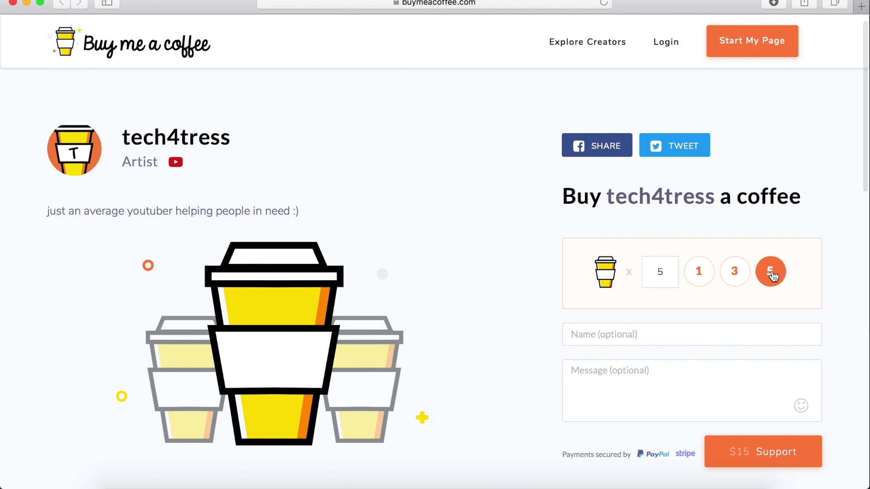
{"action": "scroll", "coordinate": [720, 406], "scroll_direction": "down", "scroll_amount": 5}
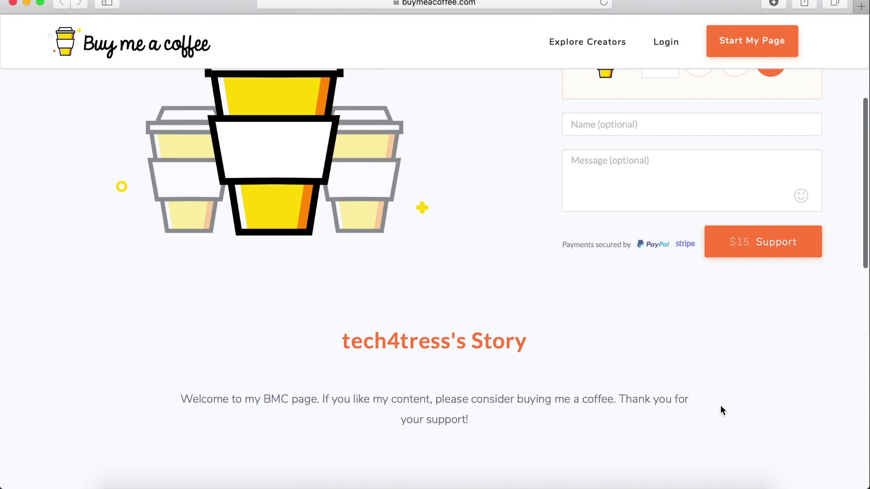
{"action": "scroll", "coordinate": [720, 405], "scroll_direction": "down", "scroll_amount": 5}
{"action": "scroll", "coordinate": [720, 405], "scroll_direction": "up", "scroll_amount": 2}
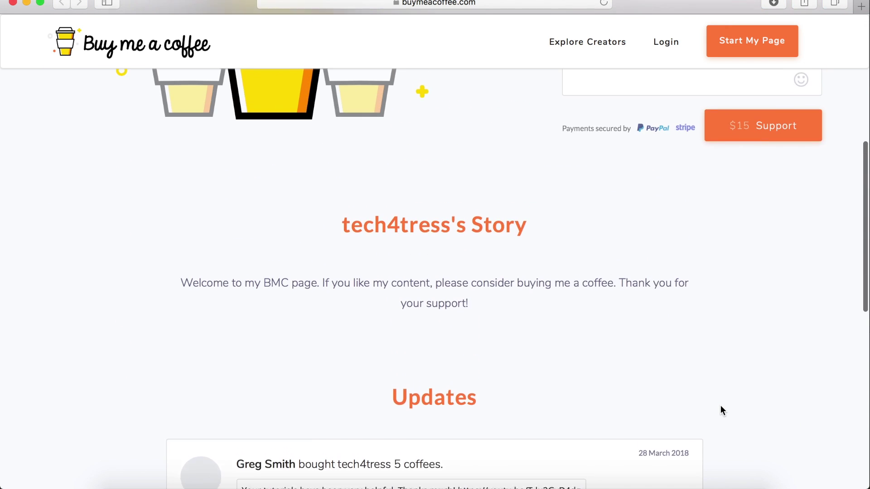
{"action": "scroll", "coordinate": [720, 405], "scroll_direction": "down", "scroll_amount": 10}
{"action": "scroll", "coordinate": [720, 405], "scroll_direction": "up", "scroll_amount": 10}
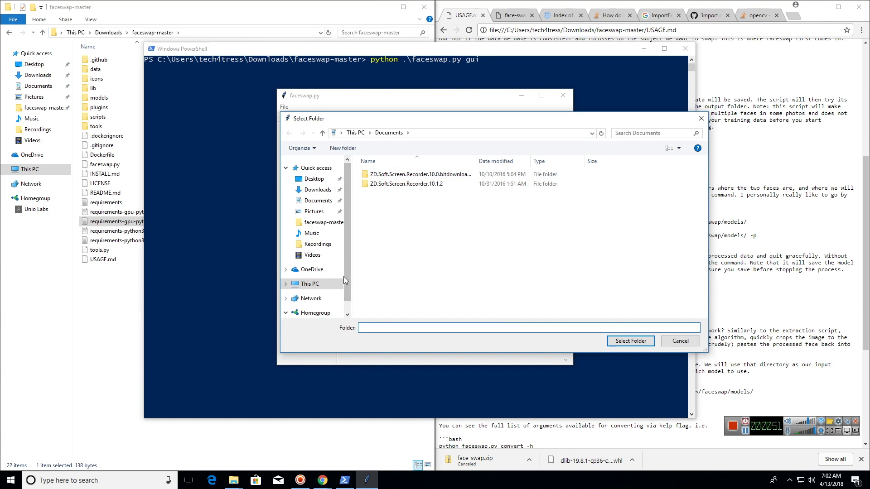
Step: Browse the locations in the open Select Folder dialog for the directory to use in faceswap
{"action": "scroll", "coordinate": [347, 295], "scroll_direction": "down", "scroll_amount": 1}
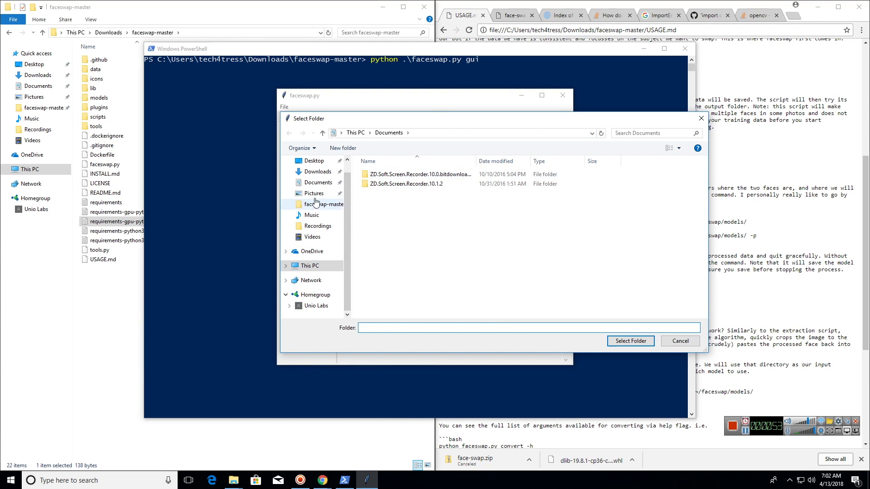